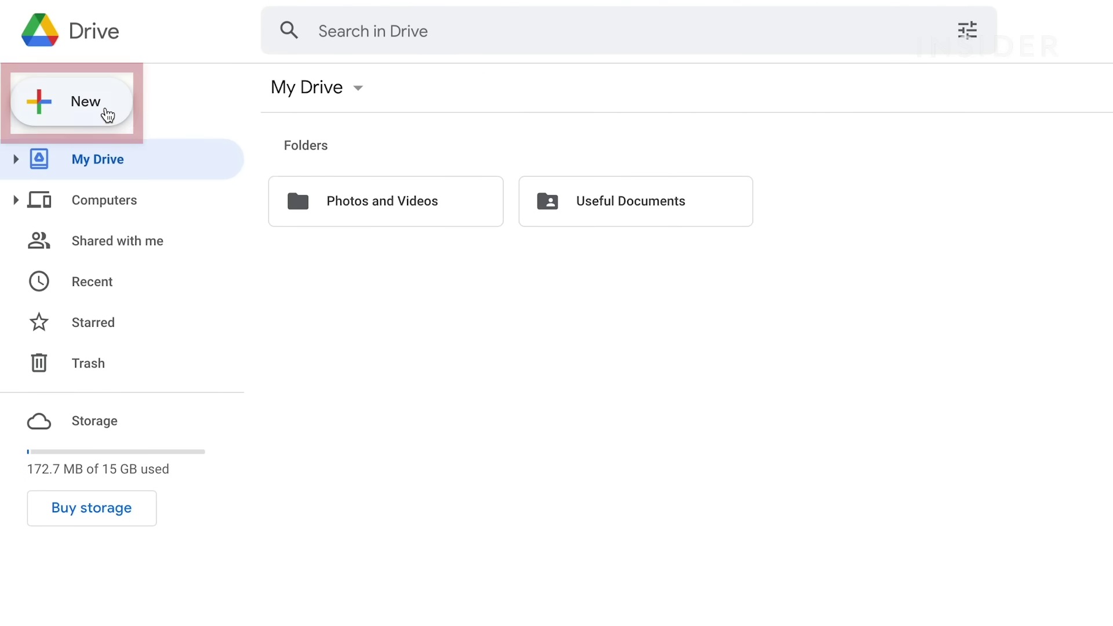
Create a blank Google Slides presentation from Google Drive's New menu
click(107, 115)
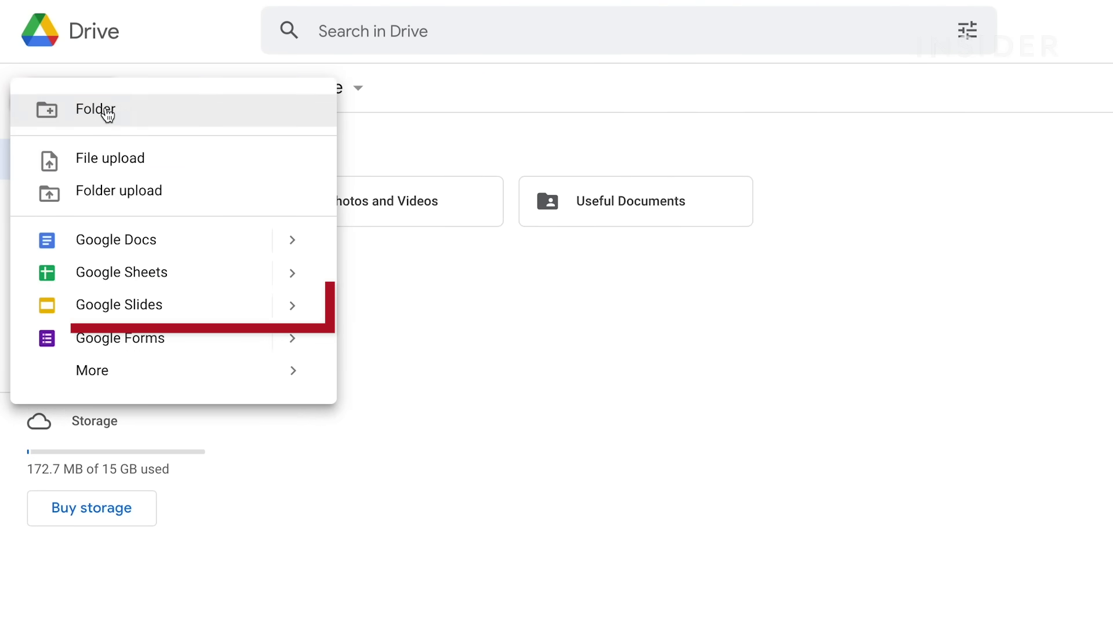
mouse_move(302, 320)
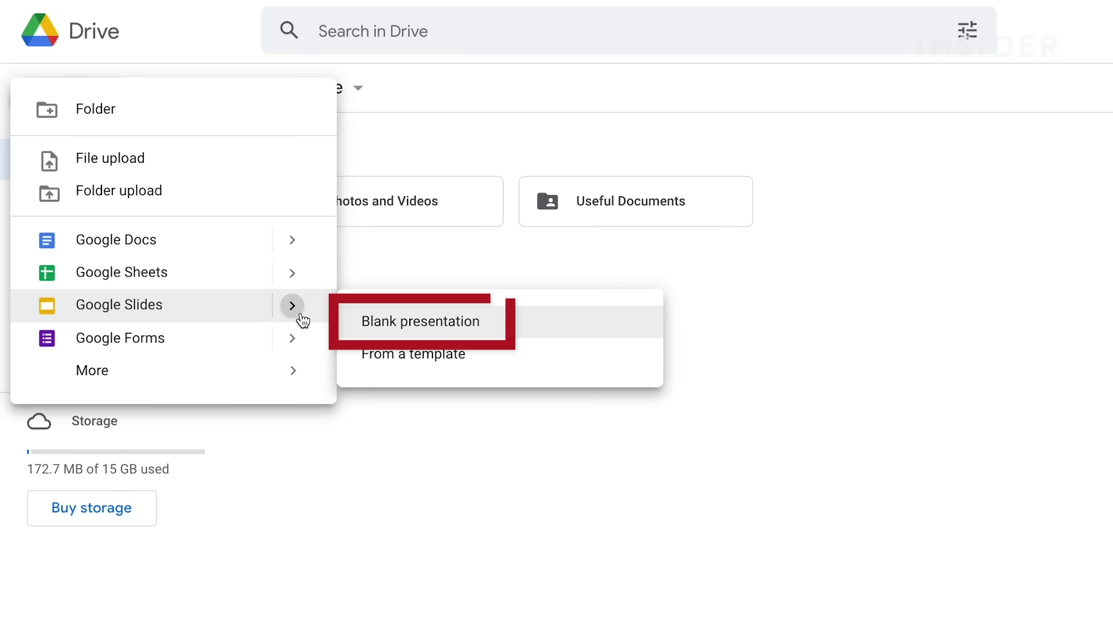
click(392, 325)
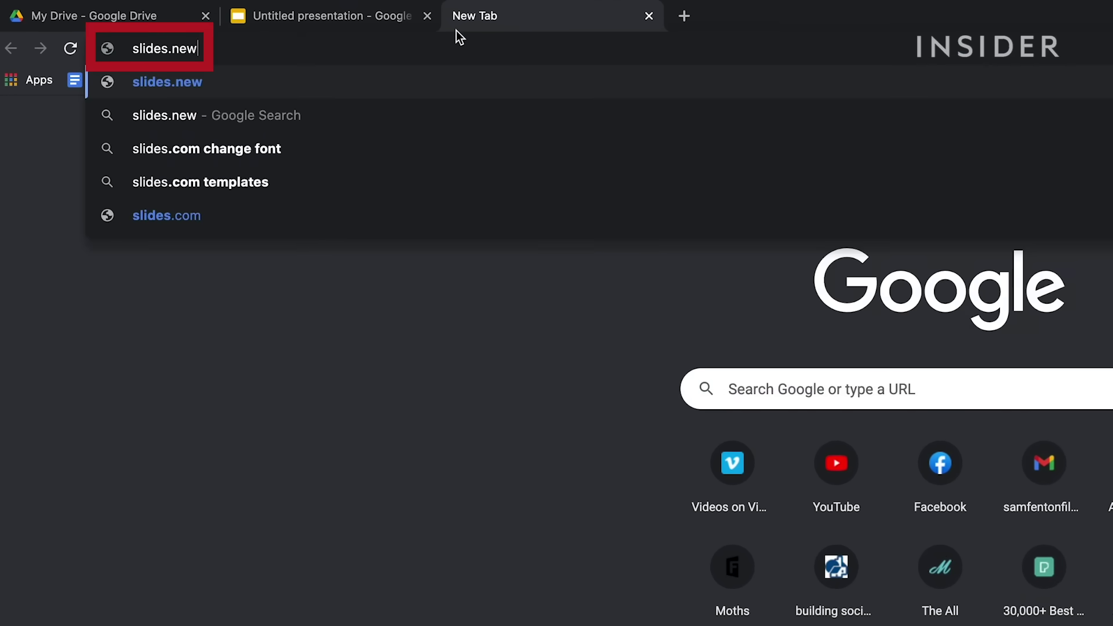
Load slides.new to open a second blank Untitled presentation and dismiss the tip
key(Return)
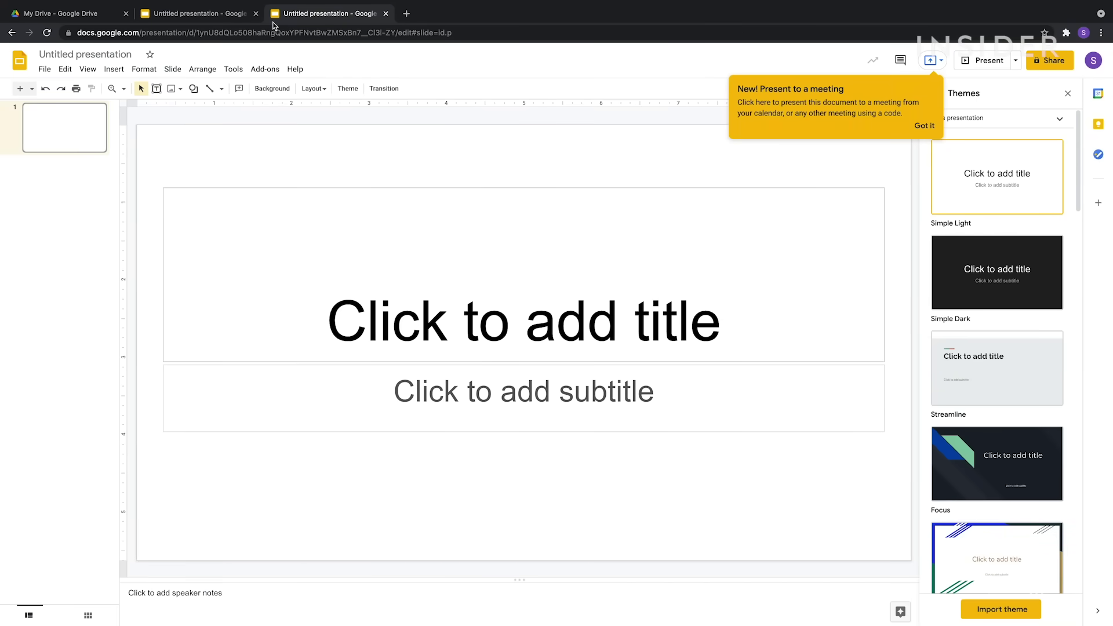
click(887, 126)
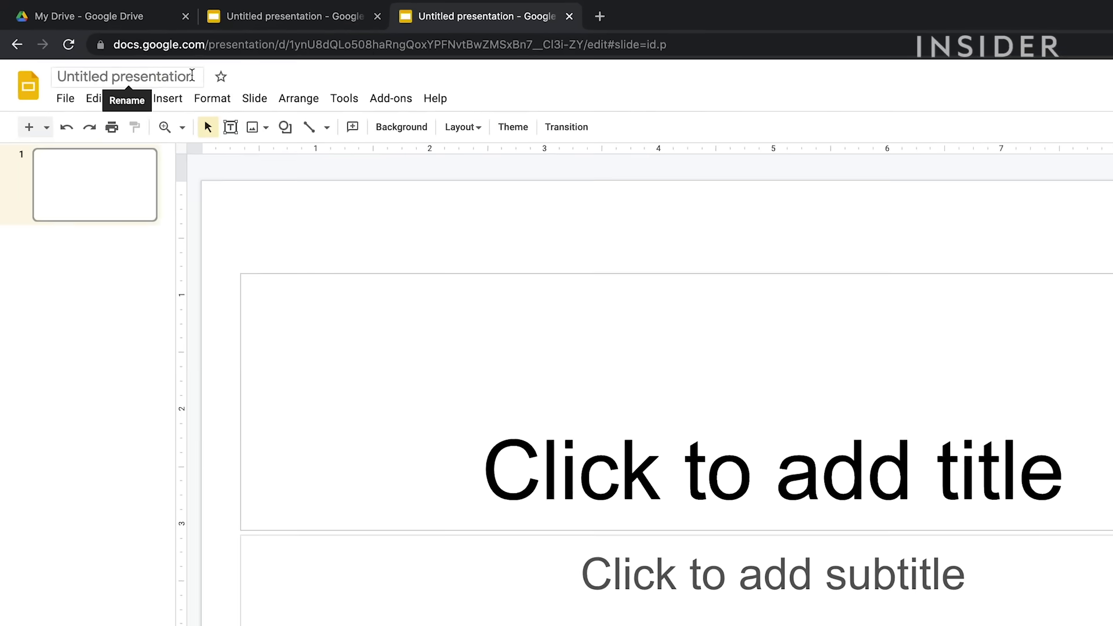
Replace the 'Untitled presentation' title with 'My Giraffe Presentation'
click(131, 54)
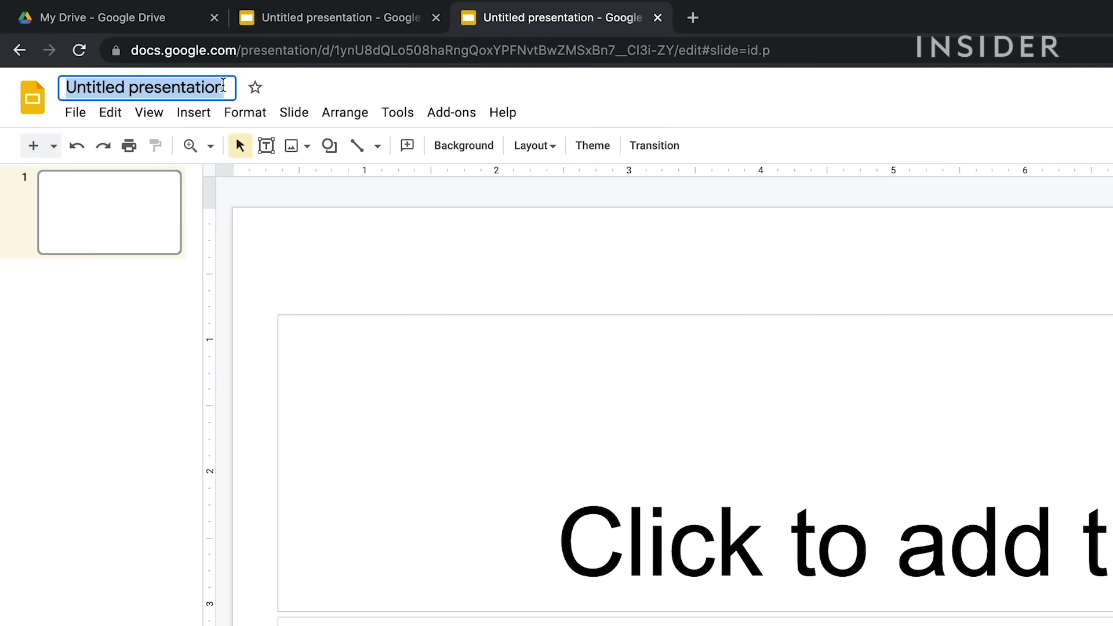
text(My Giraffe Presentation)
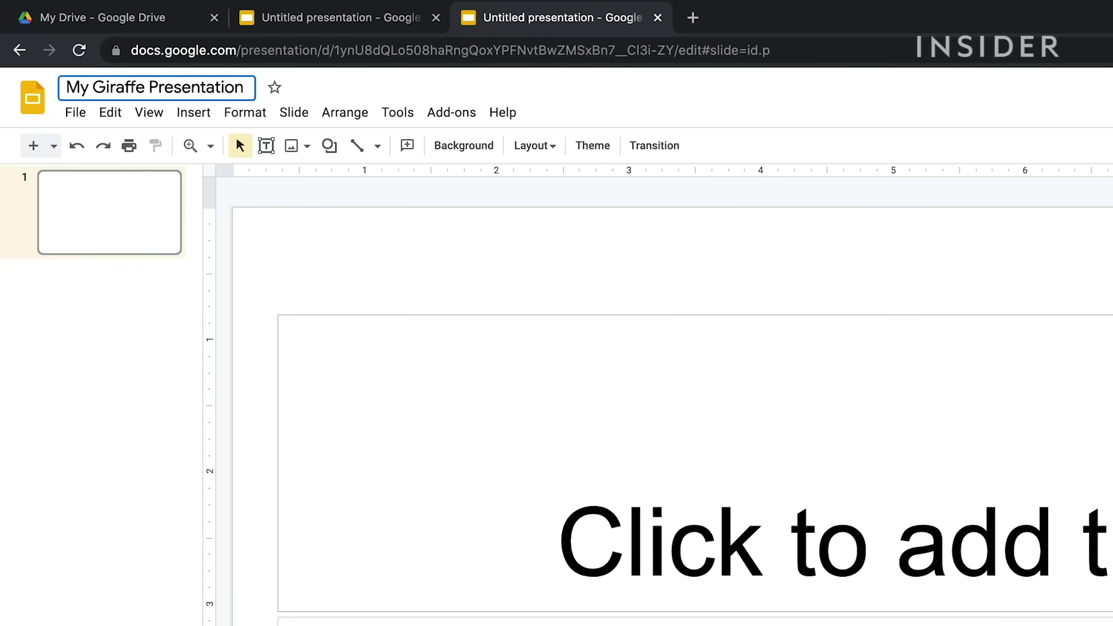
click(296, 173)
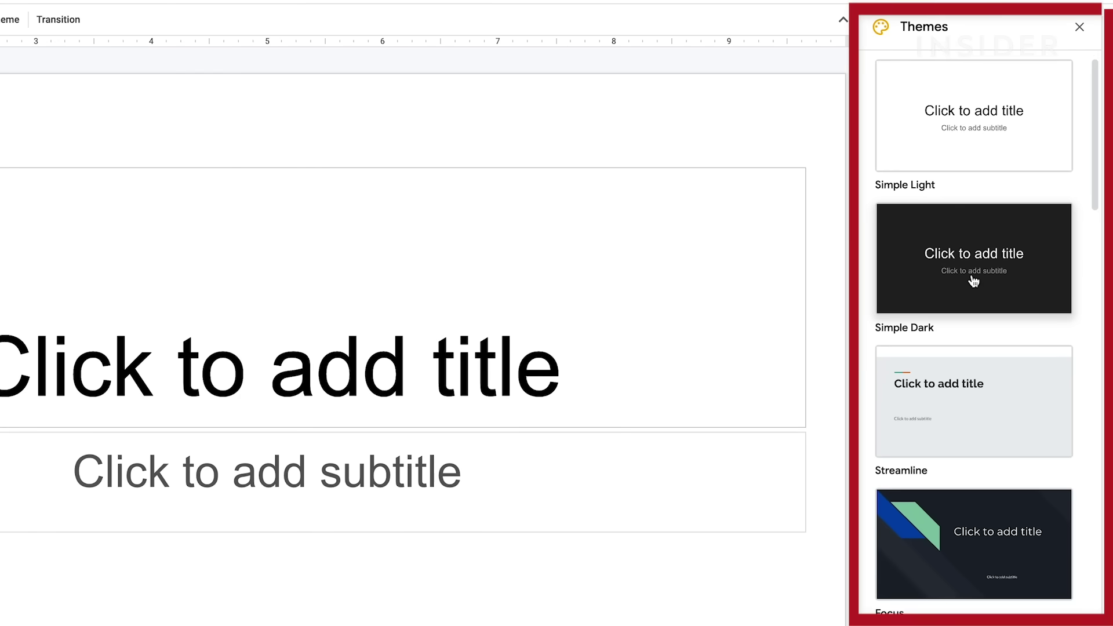
Apply the Shift theme for a striped blue, green and gold design
scroll(979, 348, down, 4)
scroll(975, 377, down, 2)
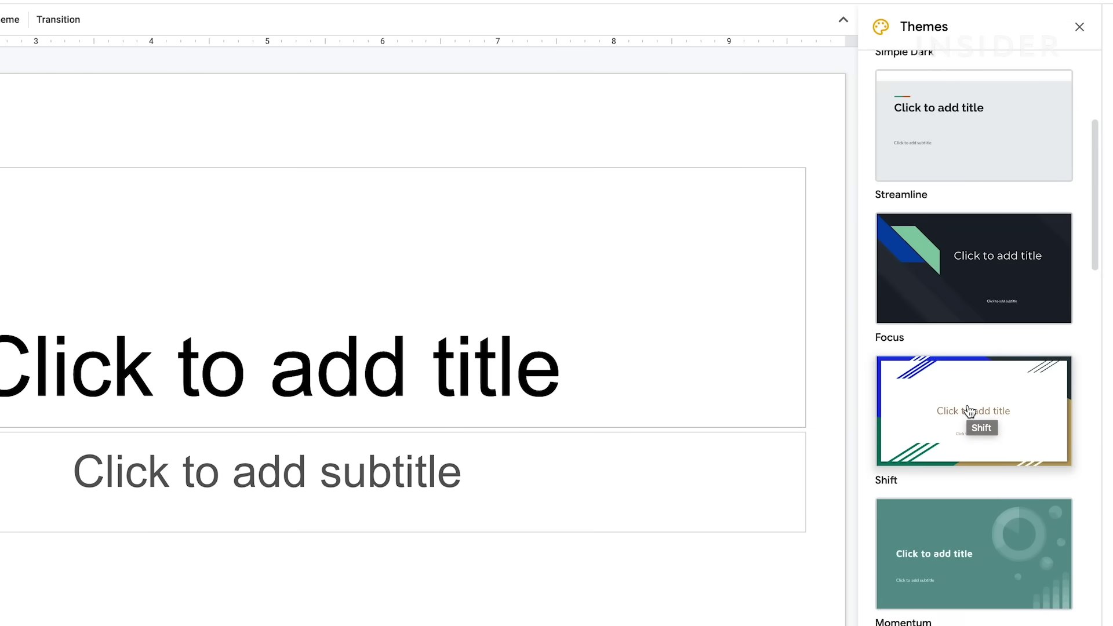
click(969, 410)
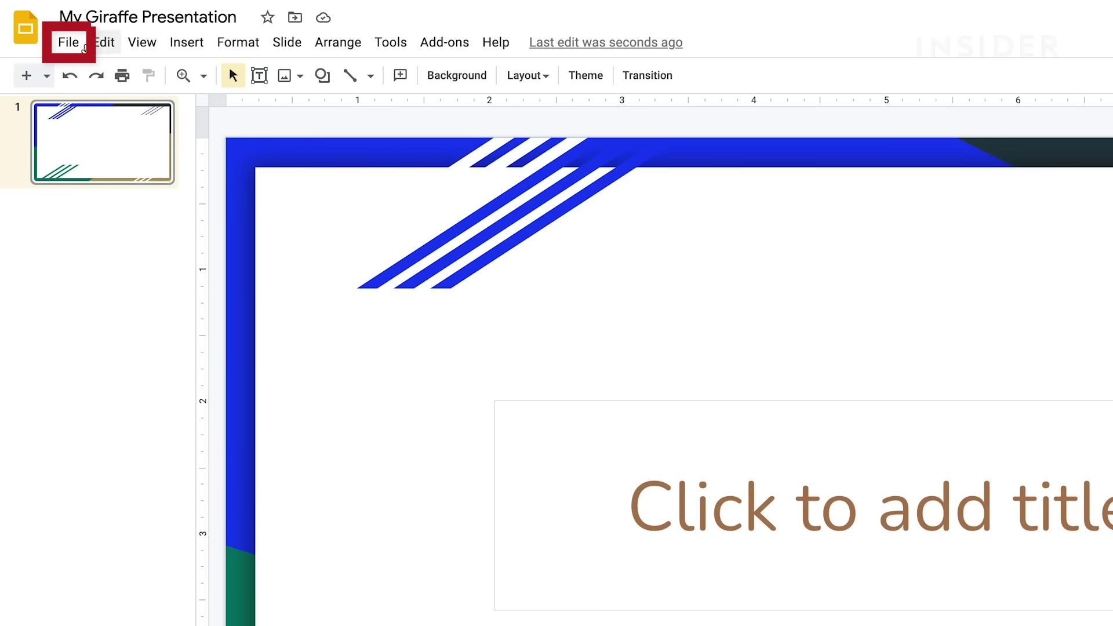
Change the slide size to Widescreen 16:9 in Page setup
click(84, 47)
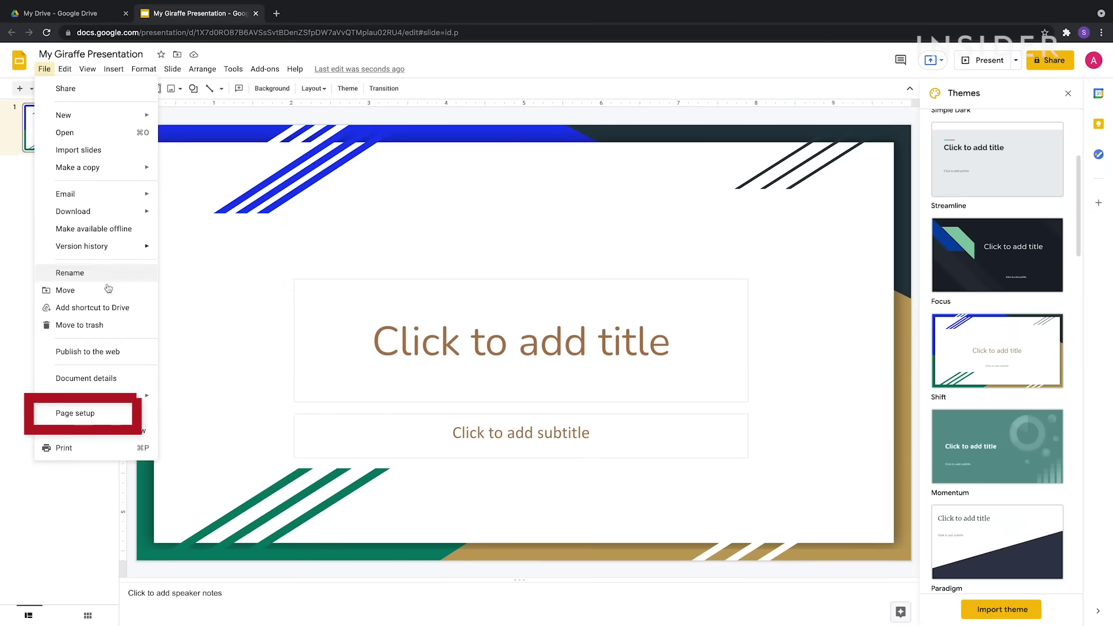
click(125, 418)
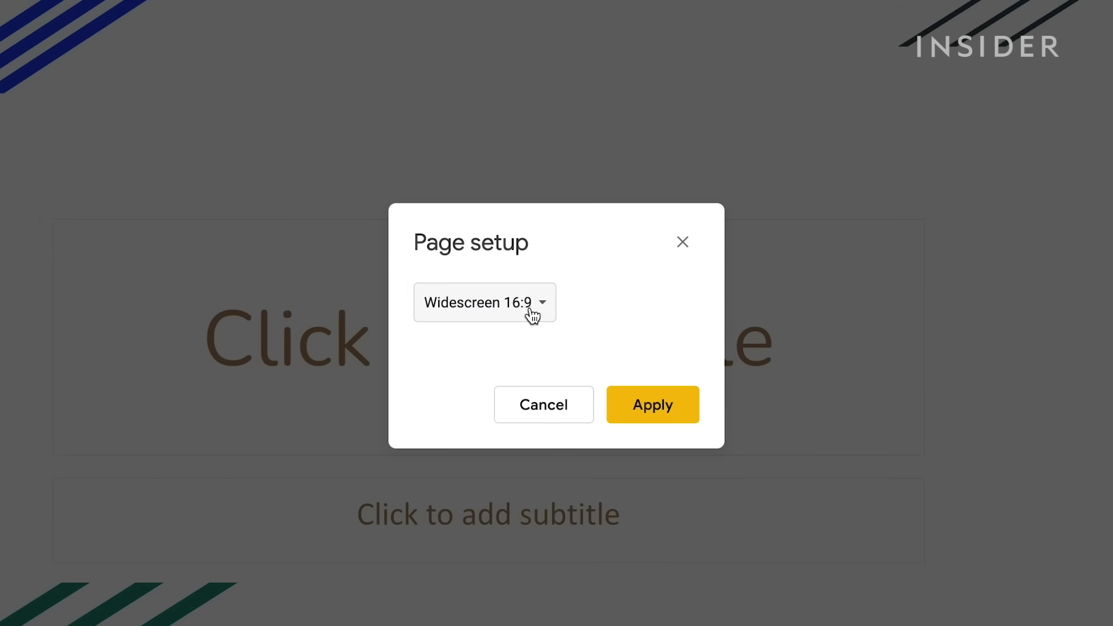
click(532, 317)
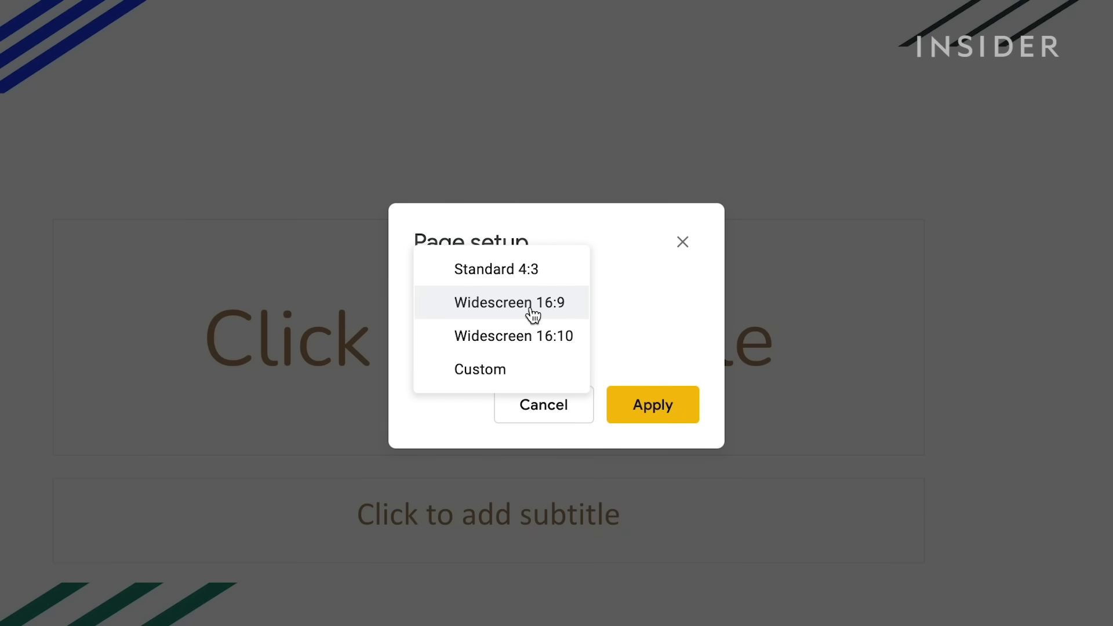
click(532, 315)
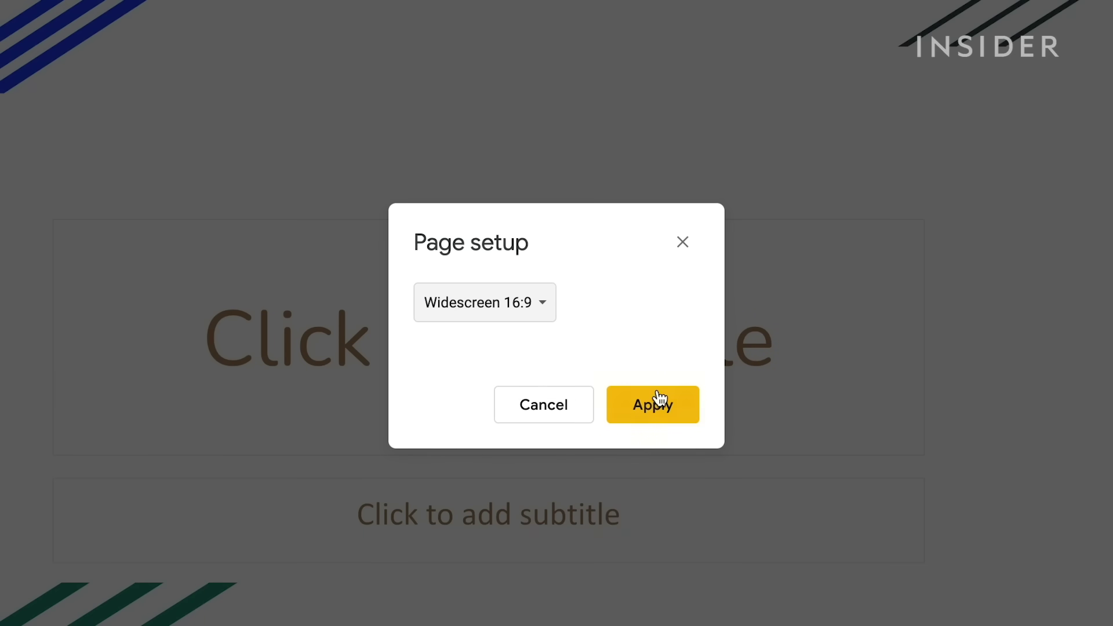
click(663, 411)
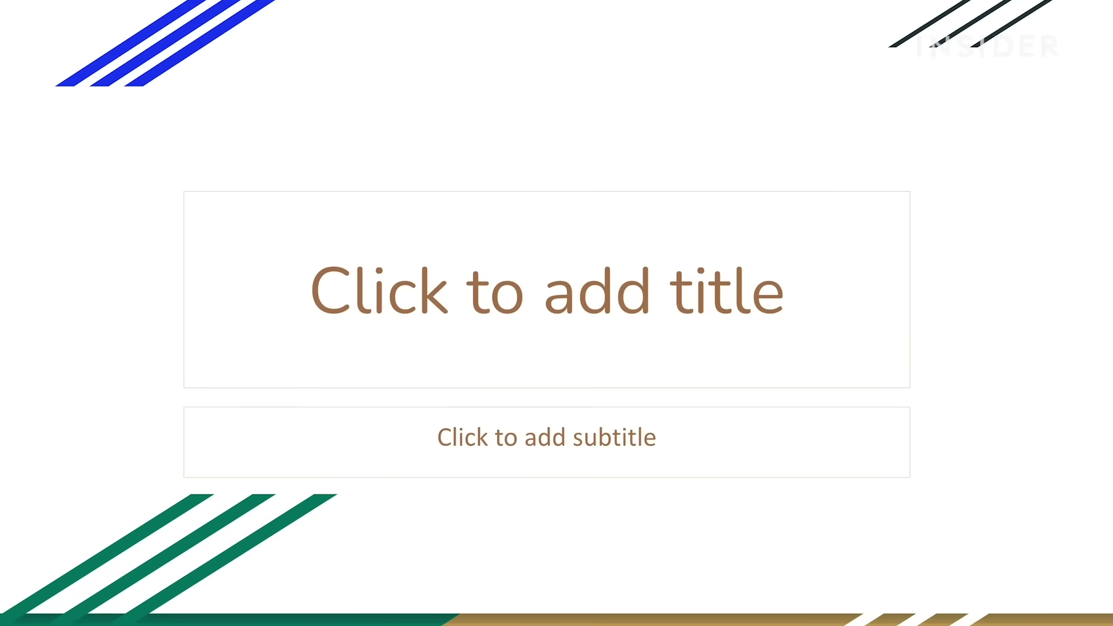
Enter 'Giraffes!' in the title placeholder and select the title text
click(704, 313)
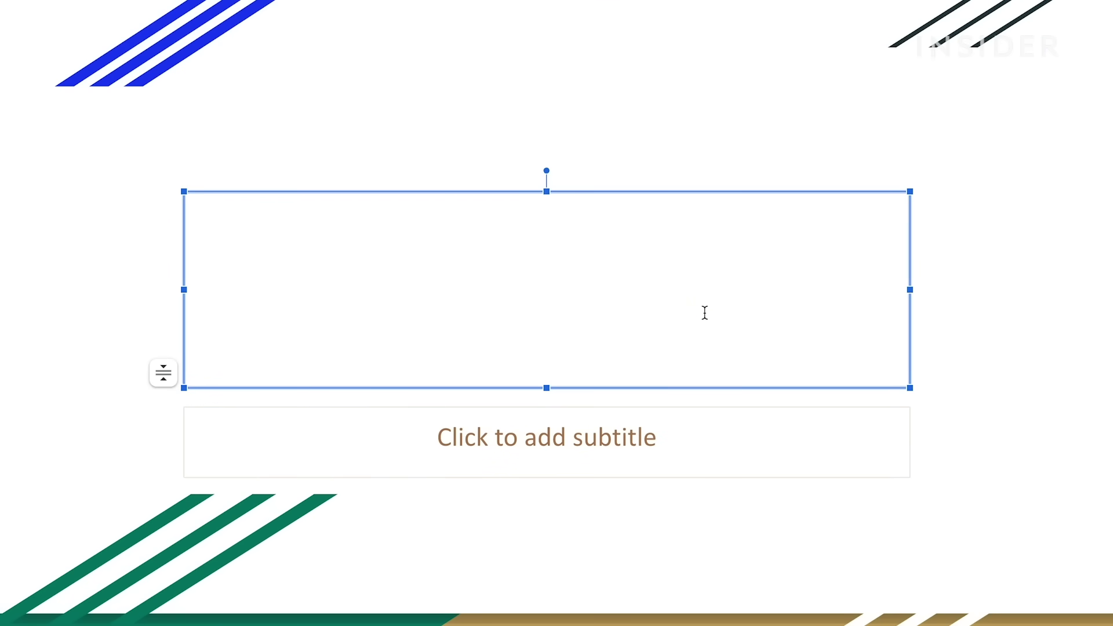
text(Giraffes!)
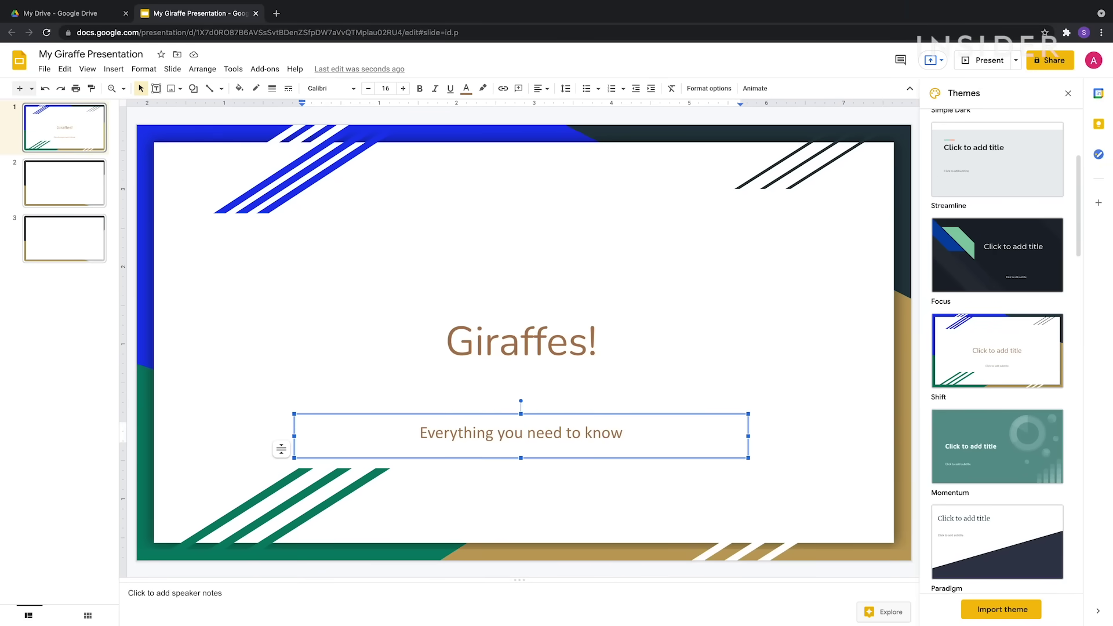
triple_click(426, 331)
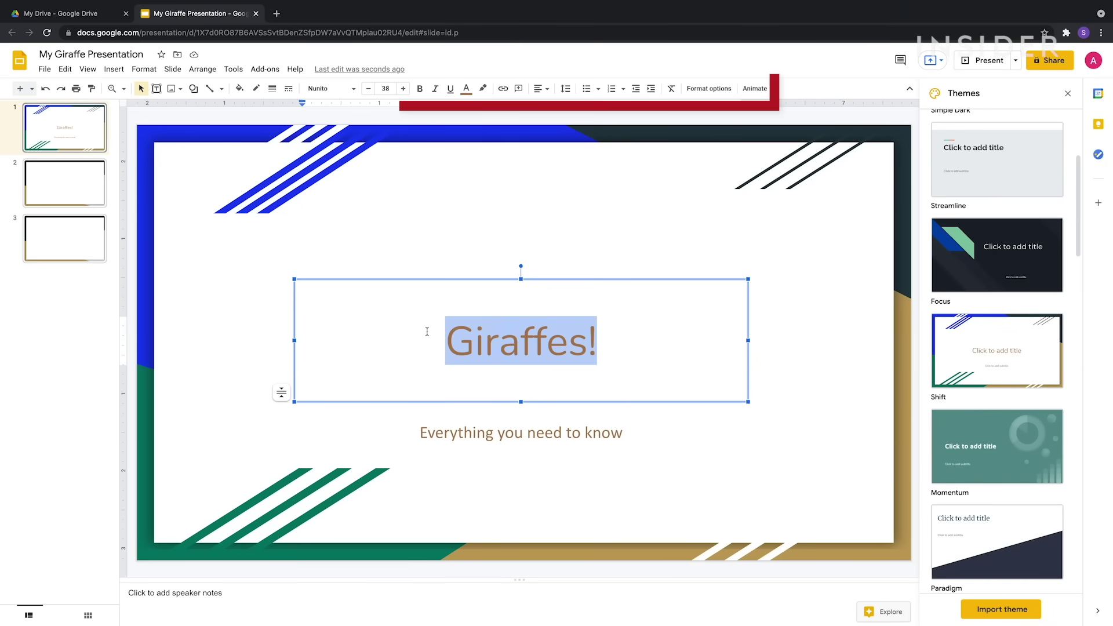
Make the Giraffes! title red, two sizes larger, bold Lobster, with a yellow box border
click(466, 89)
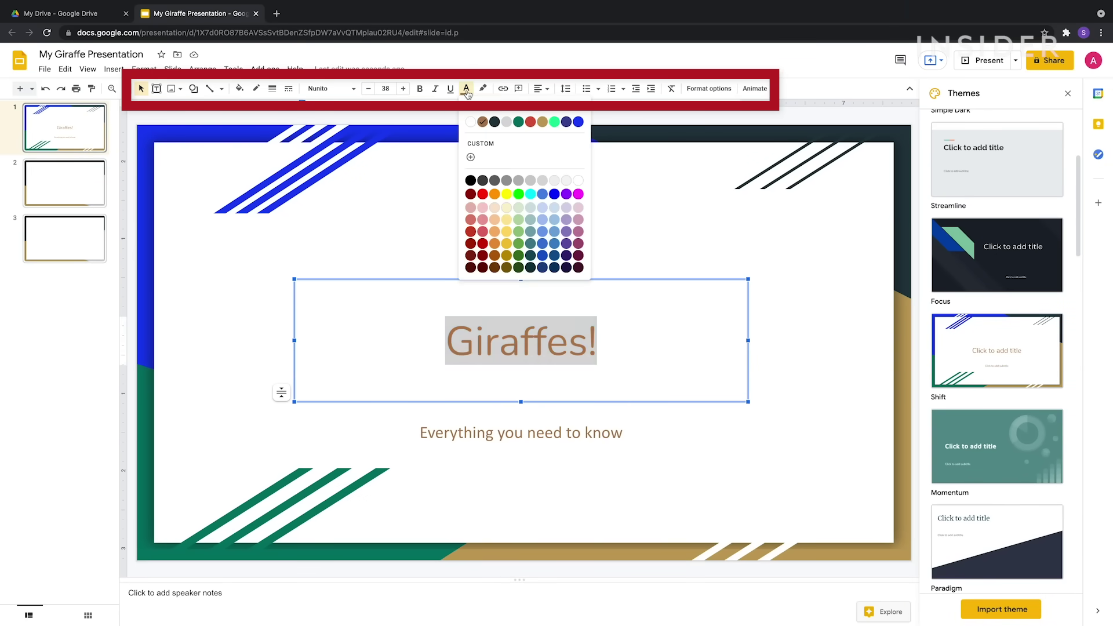
click(483, 198)
click(403, 89)
click(403, 89)
click(403, 88)
click(403, 89)
click(403, 88)
click(419, 89)
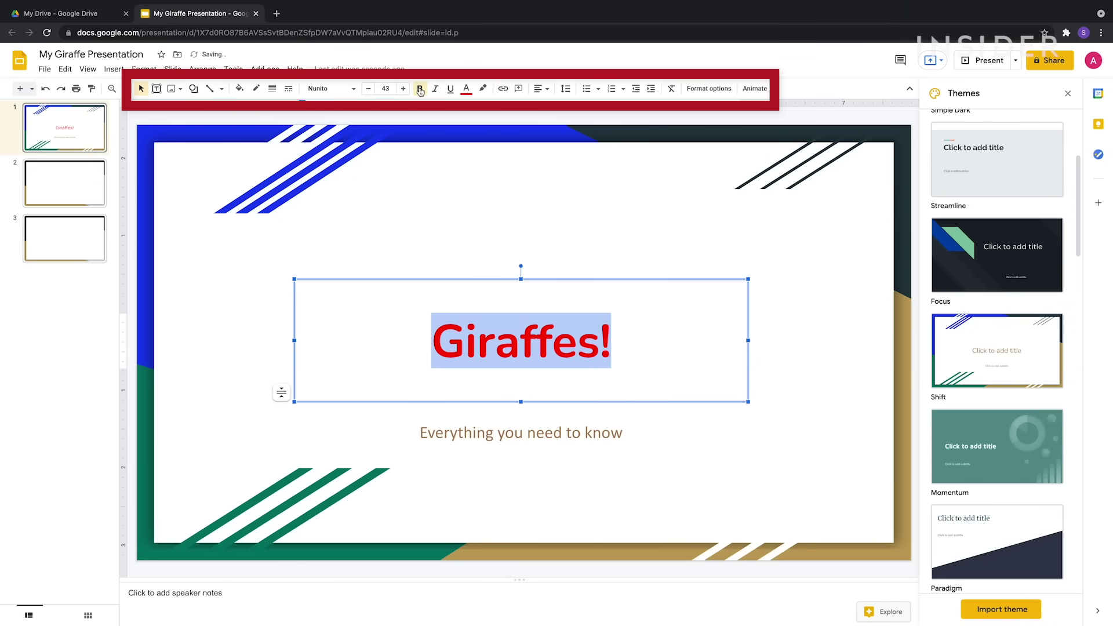
click(353, 89)
click(334, 306)
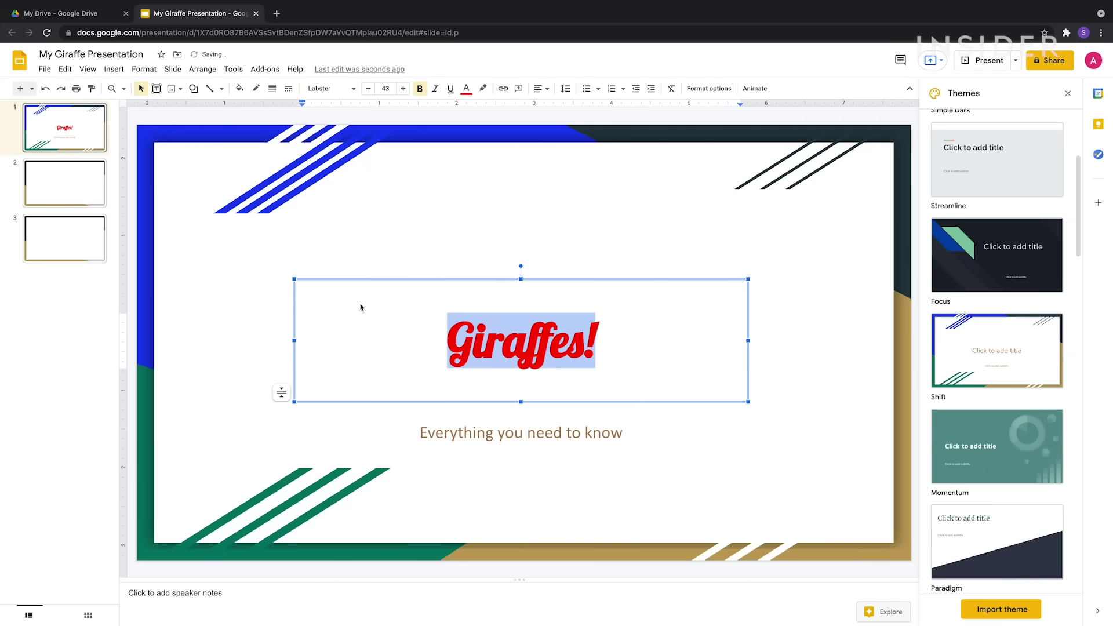
click(255, 88)
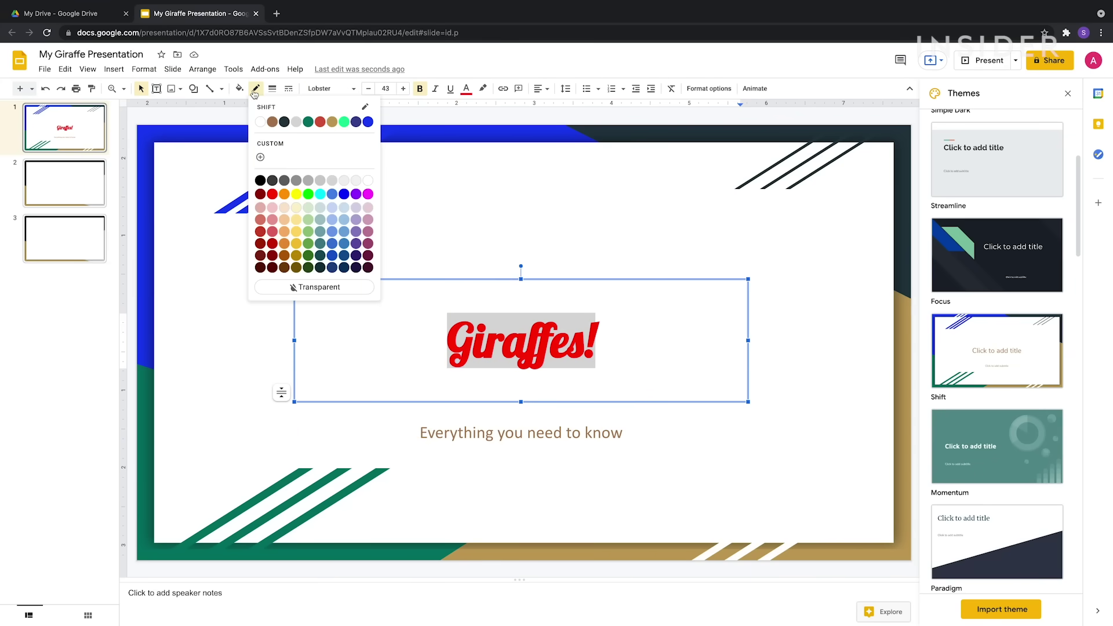
click(298, 197)
click(421, 211)
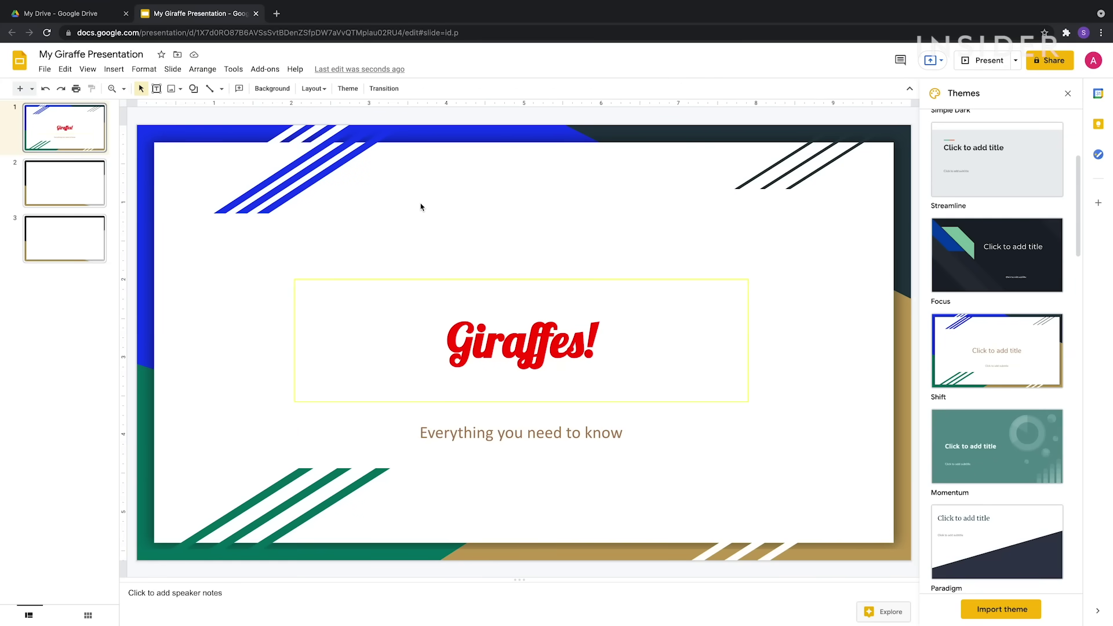
Narrow the Giraffes! title box by dragging its corner handles inward
click(568, 322)
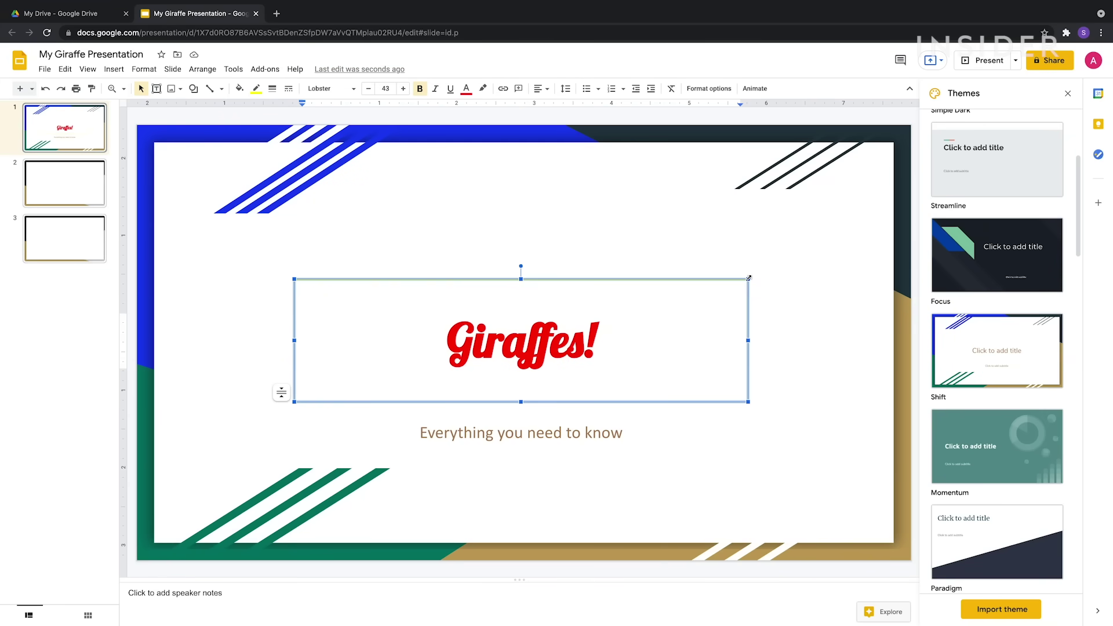
drag(748, 278, 638, 308)
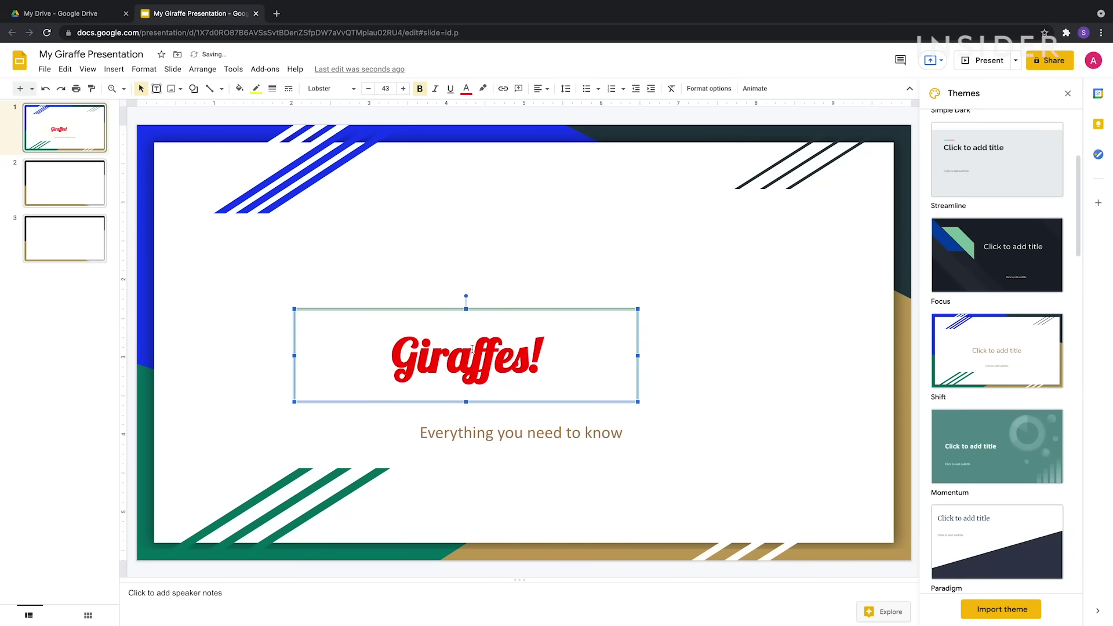
drag(472, 349, 538, 307)
click(668, 382)
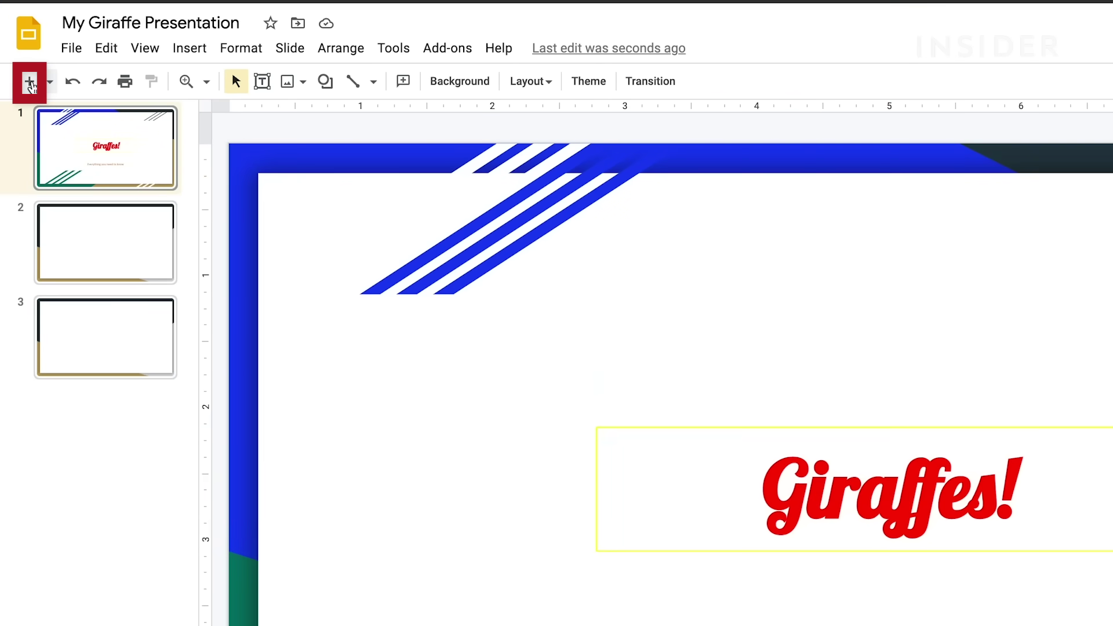
Add two slides after the title slide, then delete the extra last one
click(30, 84)
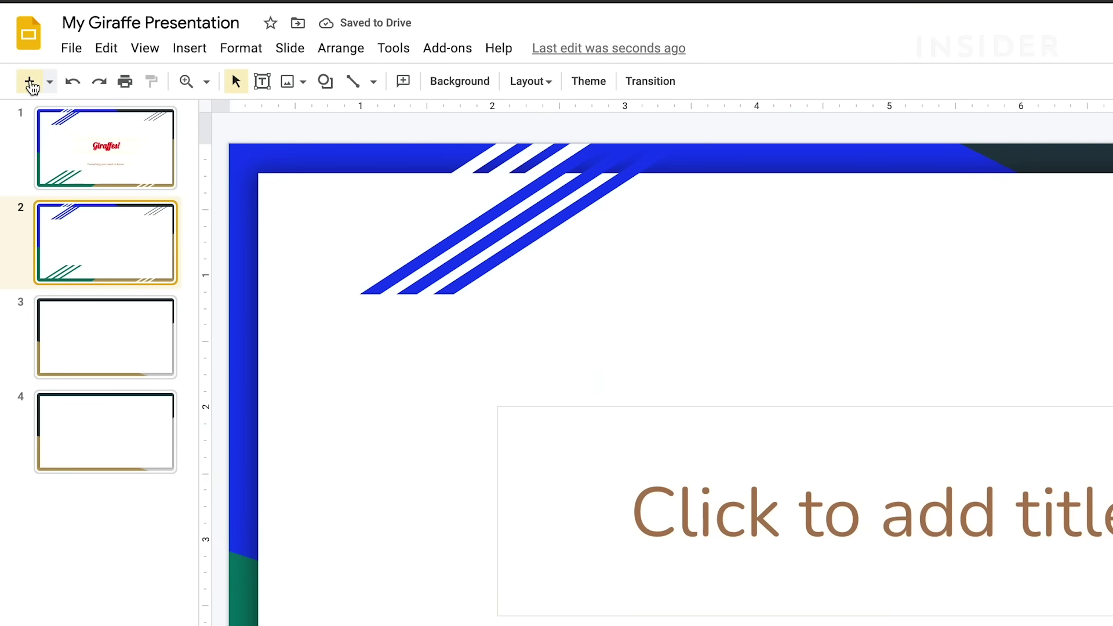
click(29, 84)
click(118, 529)
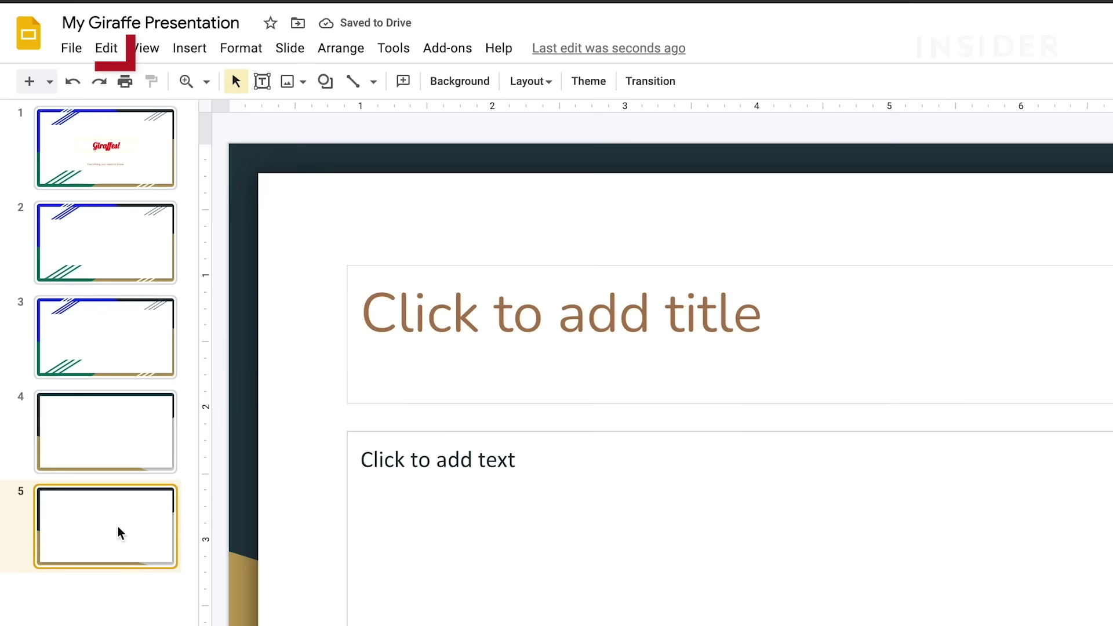
click(106, 48)
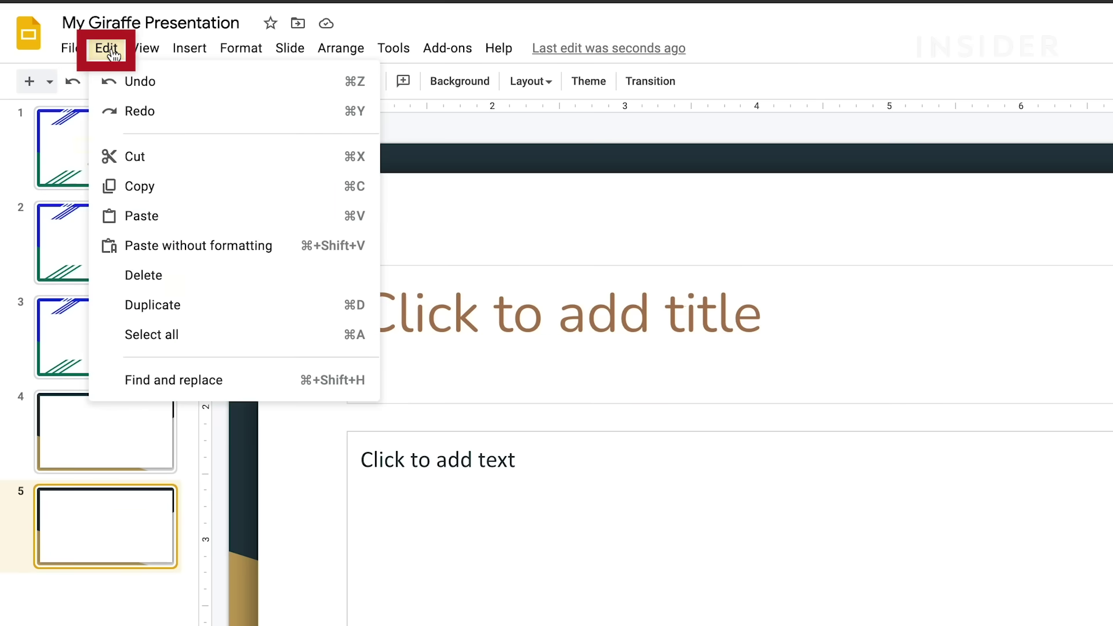
click(177, 281)
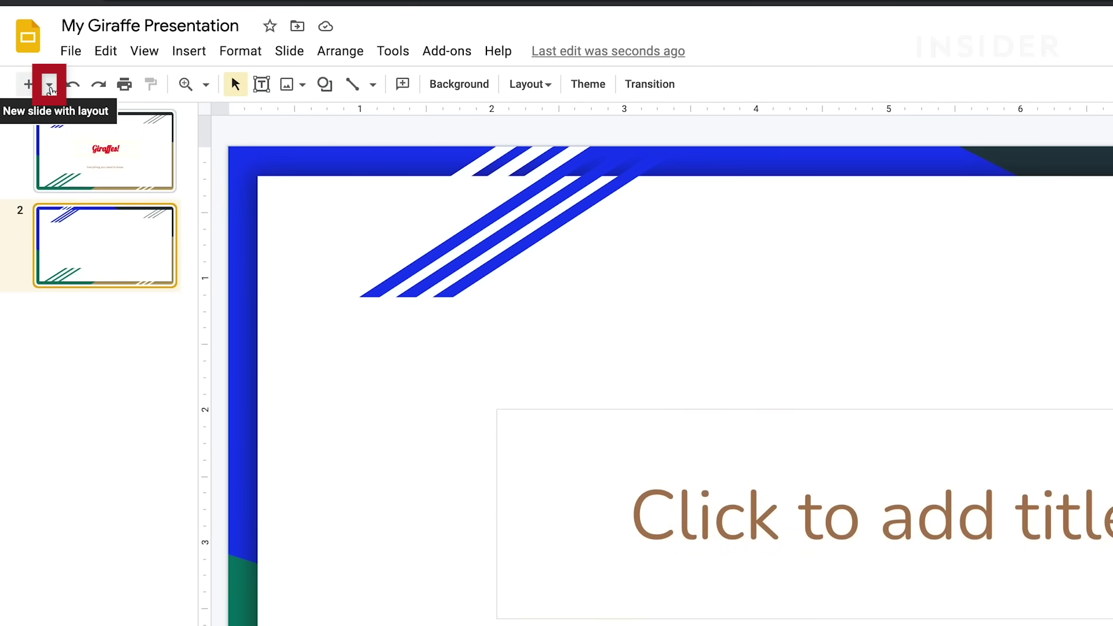
click(49, 87)
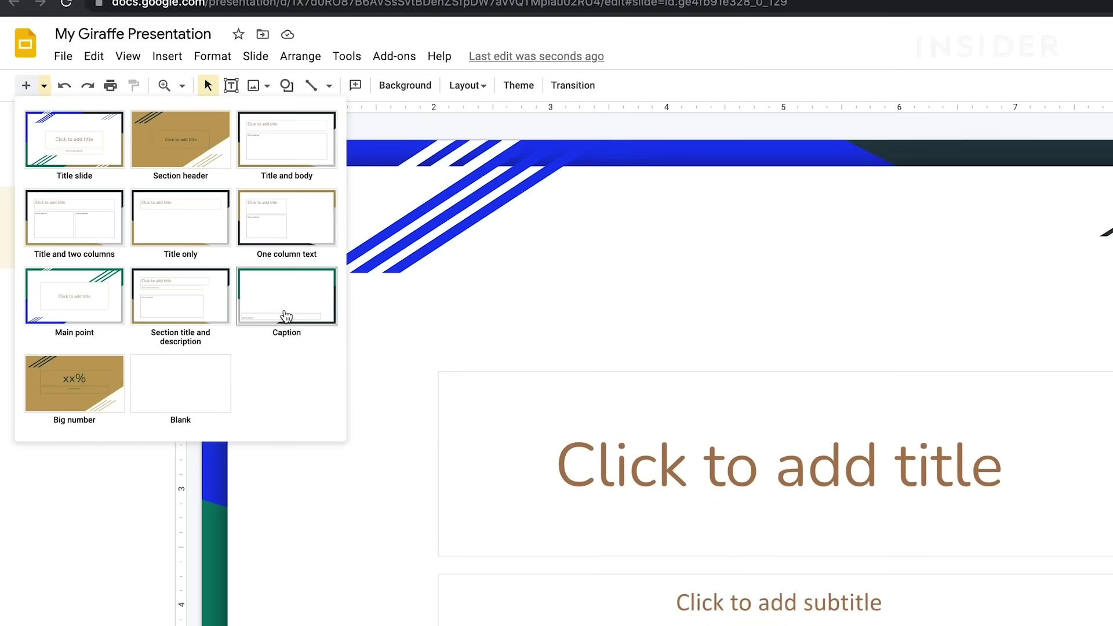
Add a third slide using the Caption layout
click(285, 316)
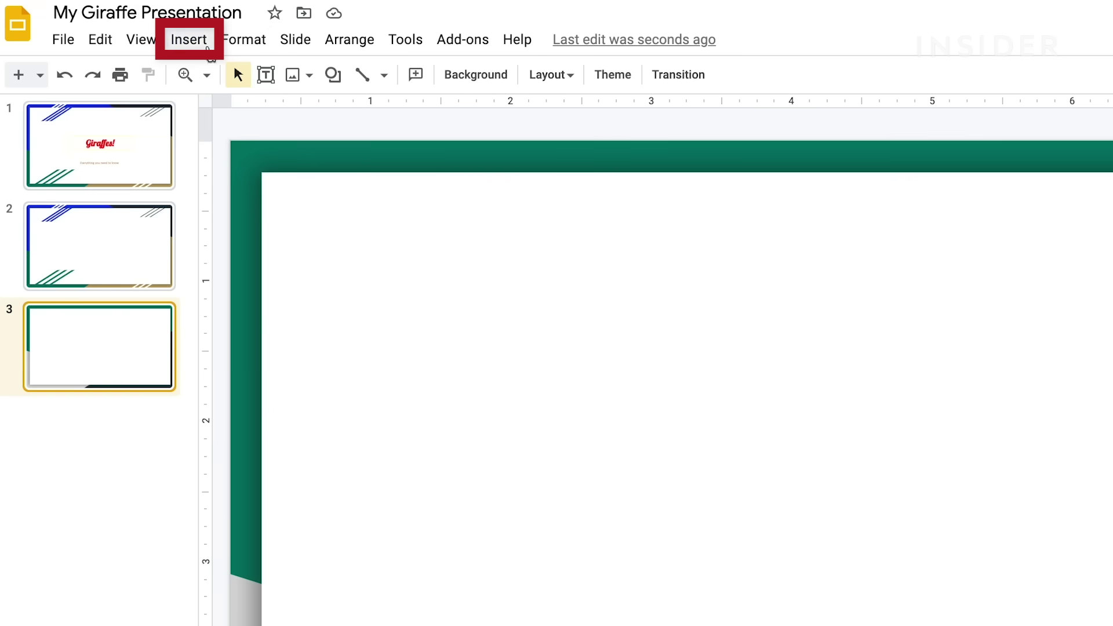
click(207, 49)
Upload the giraffe photo onto slide 3, enlarge it and place it on the right
mouse_move(238, 74)
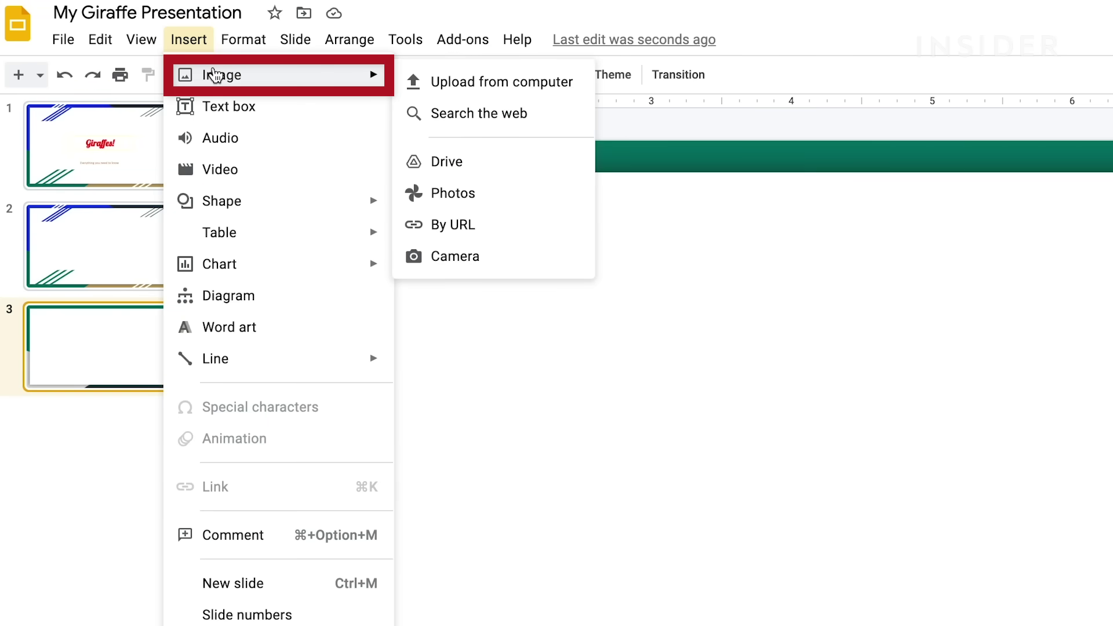
click(476, 85)
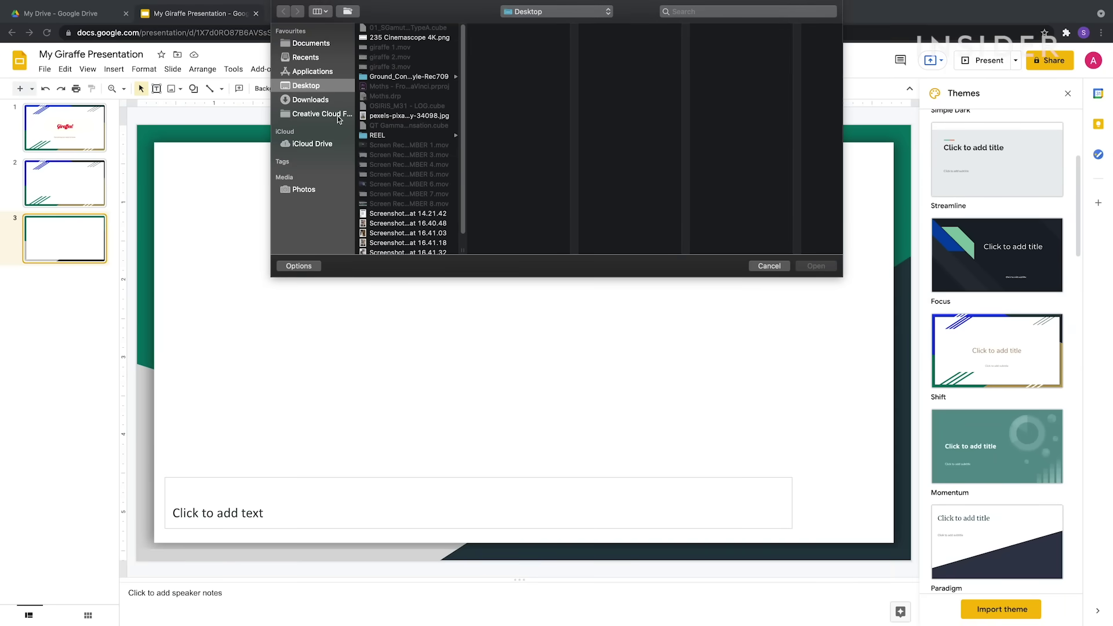
scroll(415, 214, down, 1)
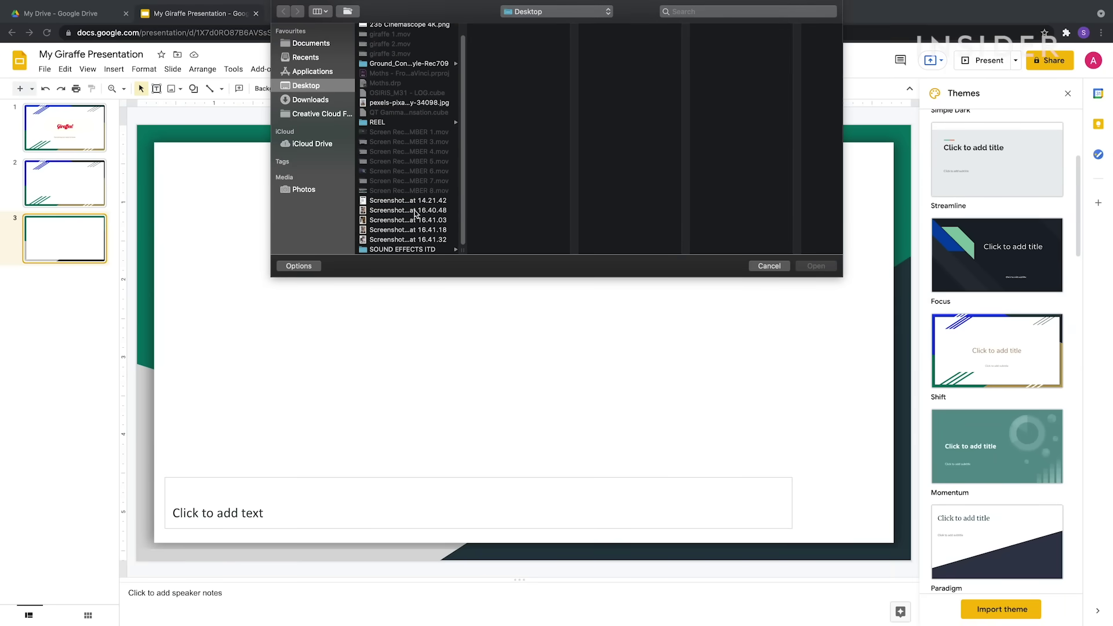
click(397, 105)
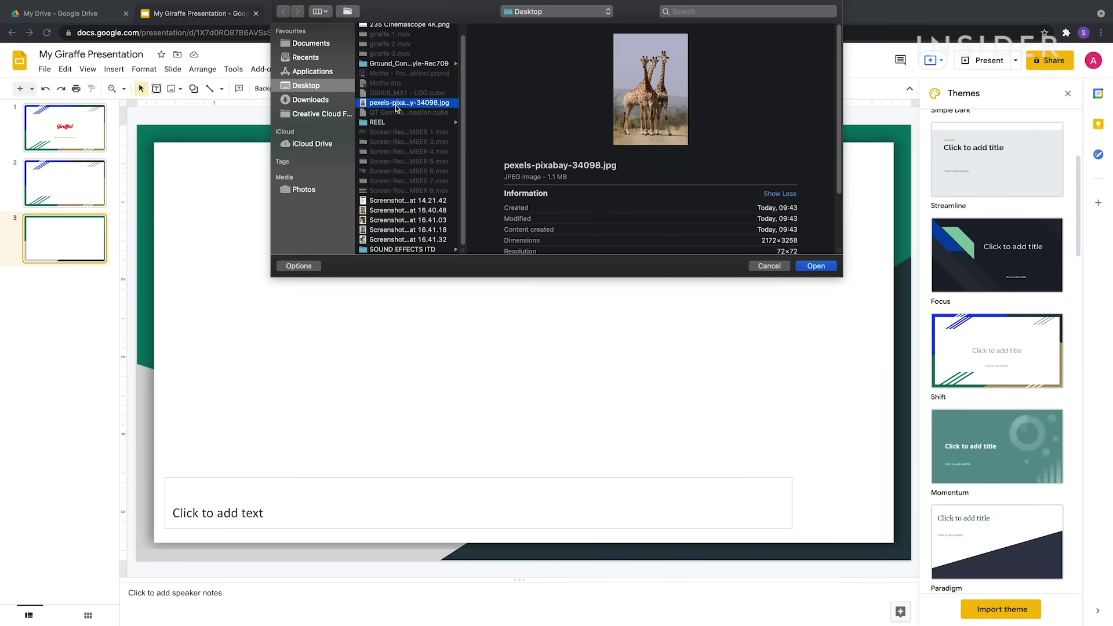
click(815, 268)
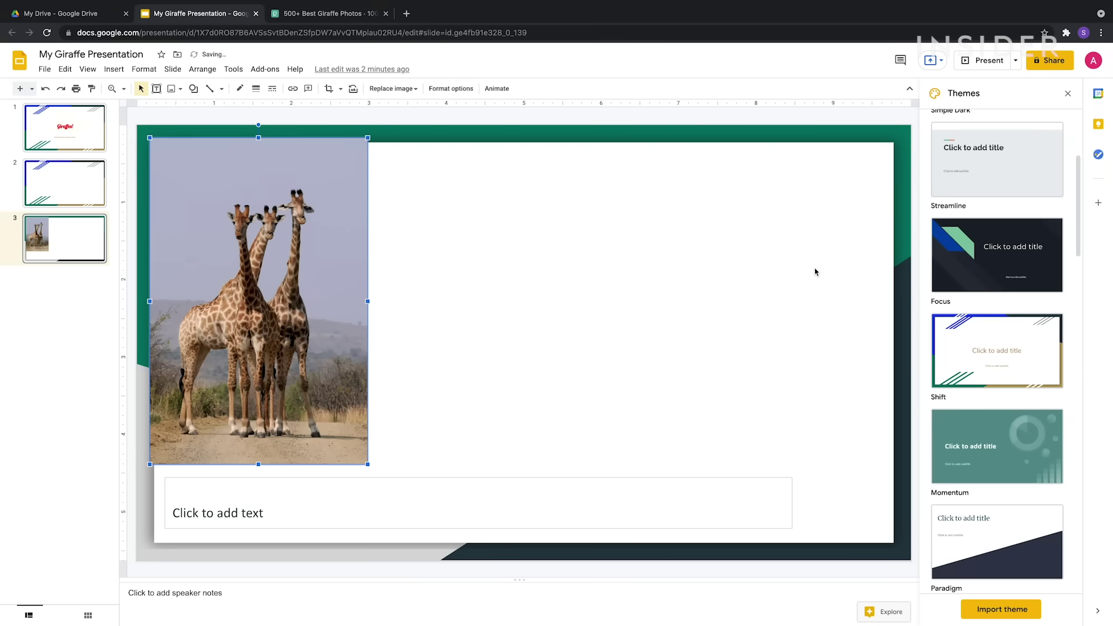
drag(248, 249, 605, 258)
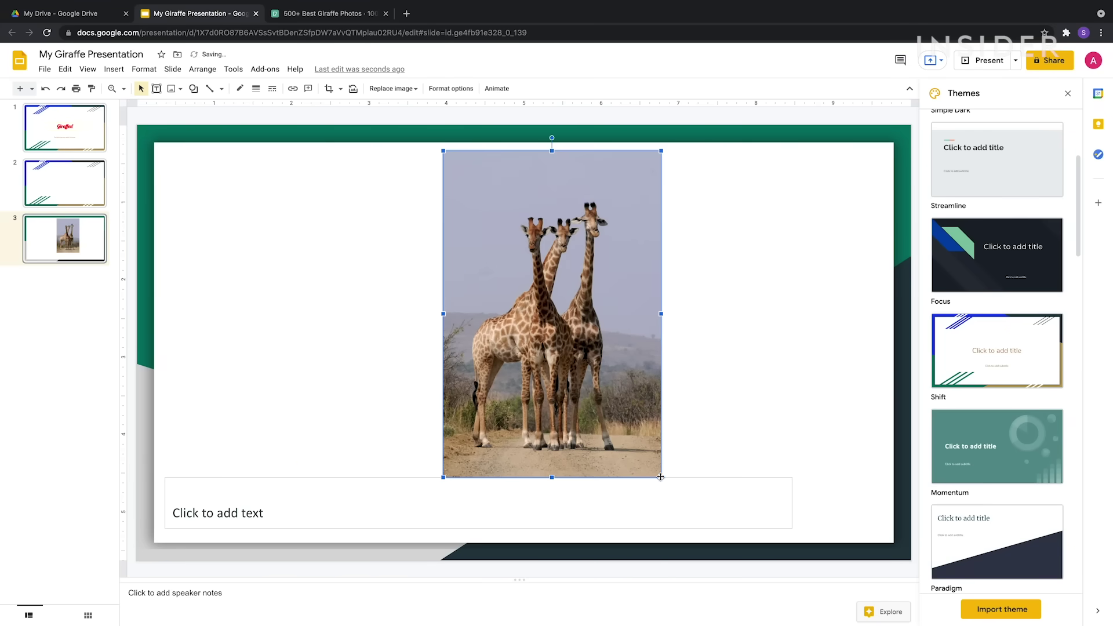
drag(660, 476, 691, 519)
drag(579, 348, 618, 356)
Type the caption 'Three giraffes in the wild' in the caption box
click(279, 510)
text(Three giraffes in the wild)
click(557, 353)
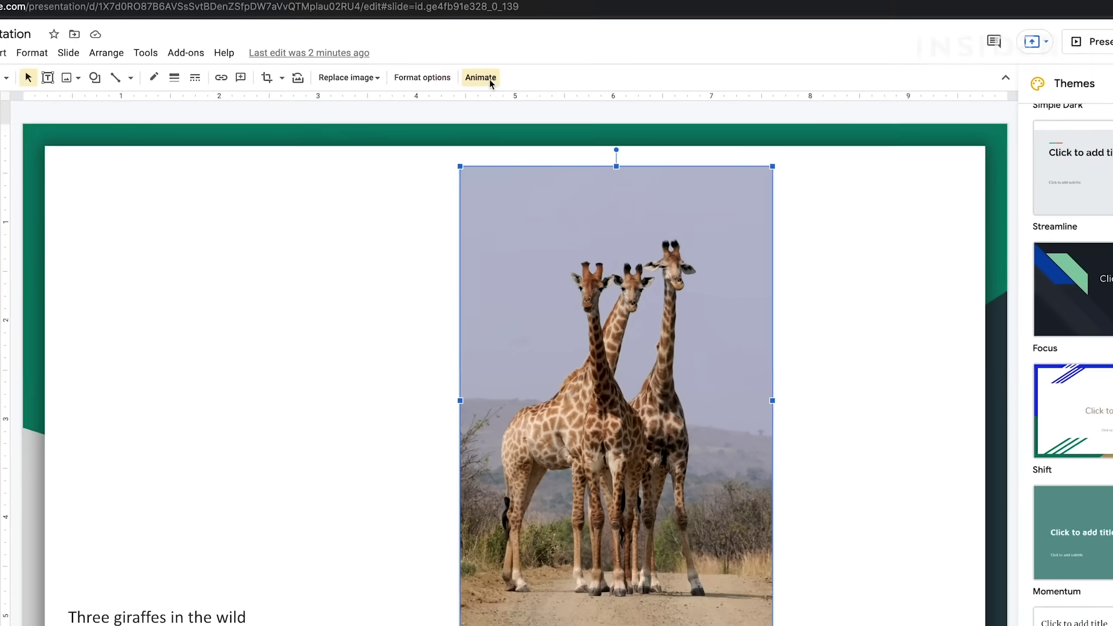
Animate the giraffe photo with Fade in and apply a Medium-speed Dissolve transition to all slides
click(468, 65)
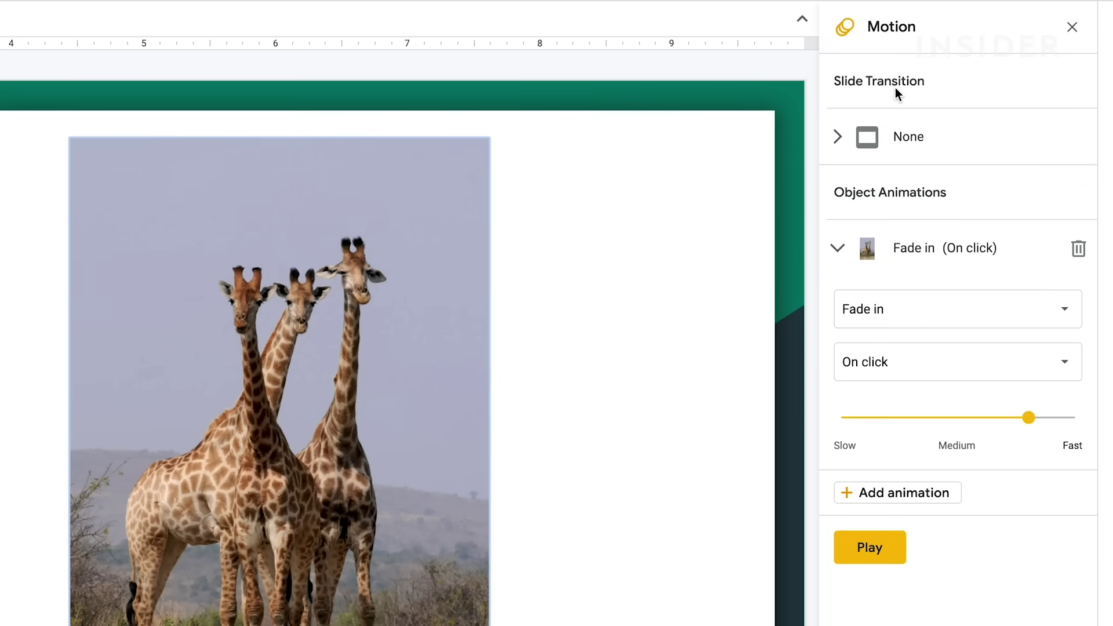
click(837, 137)
click(951, 197)
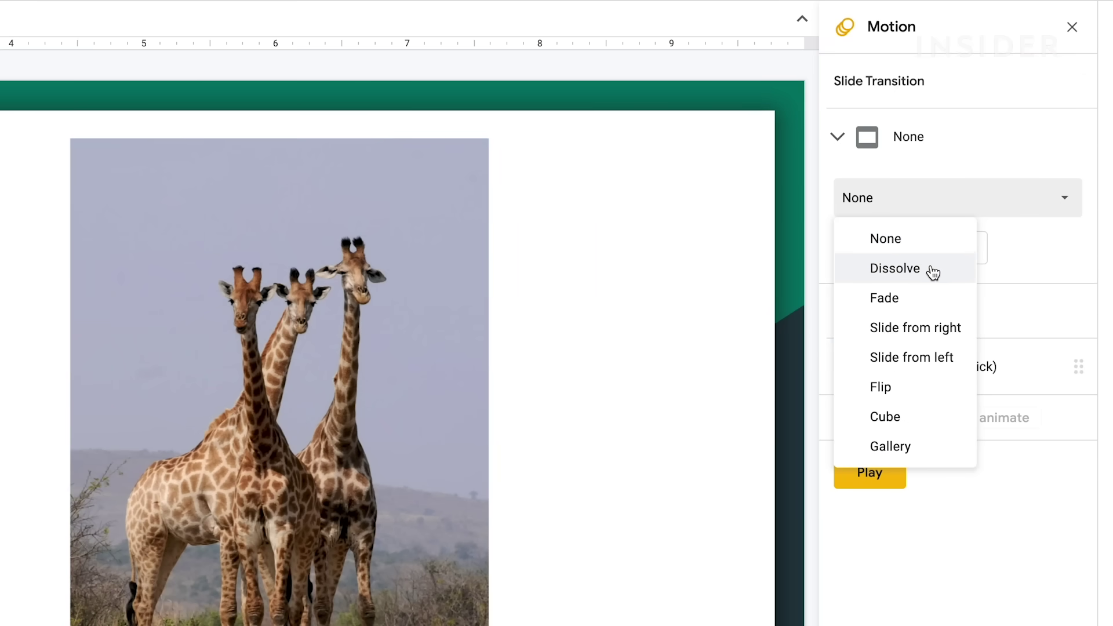
click(931, 270)
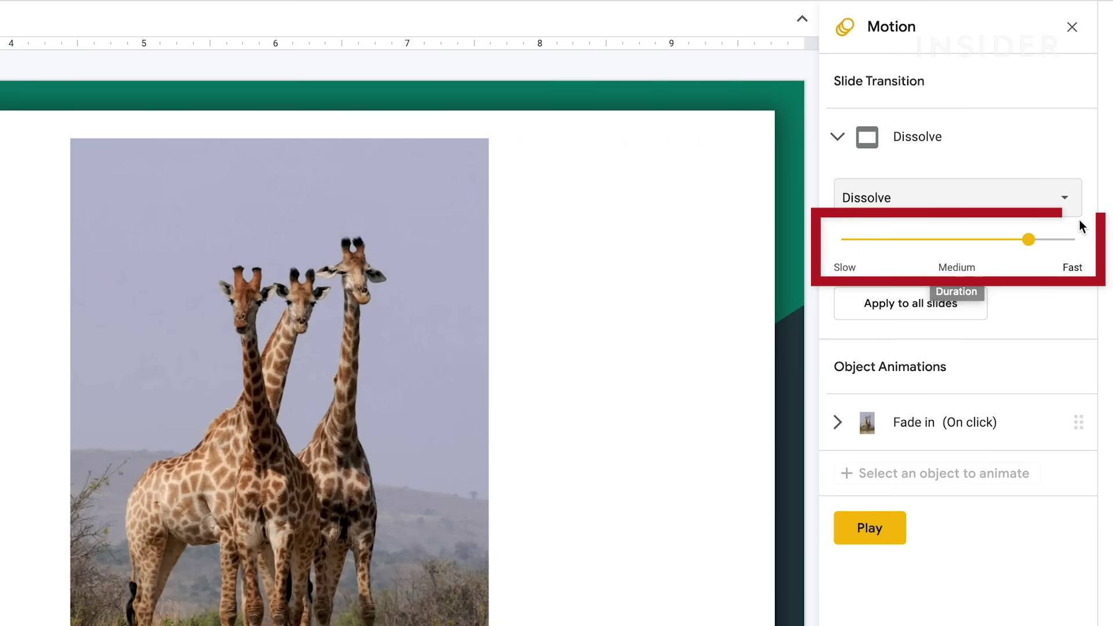
drag(1029, 239, 951, 240)
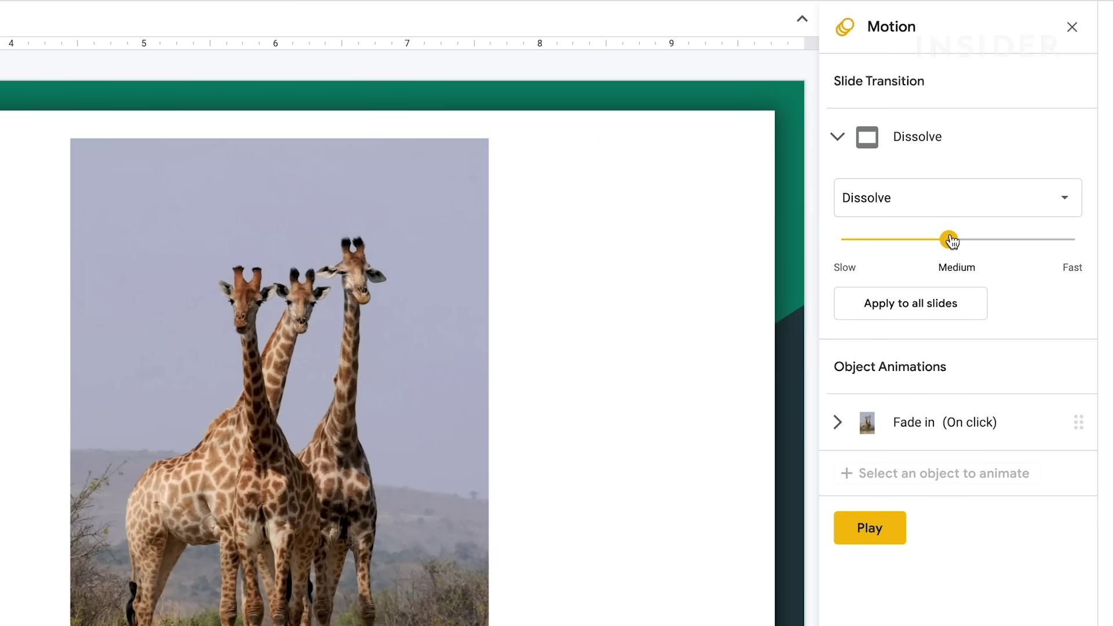
click(934, 303)
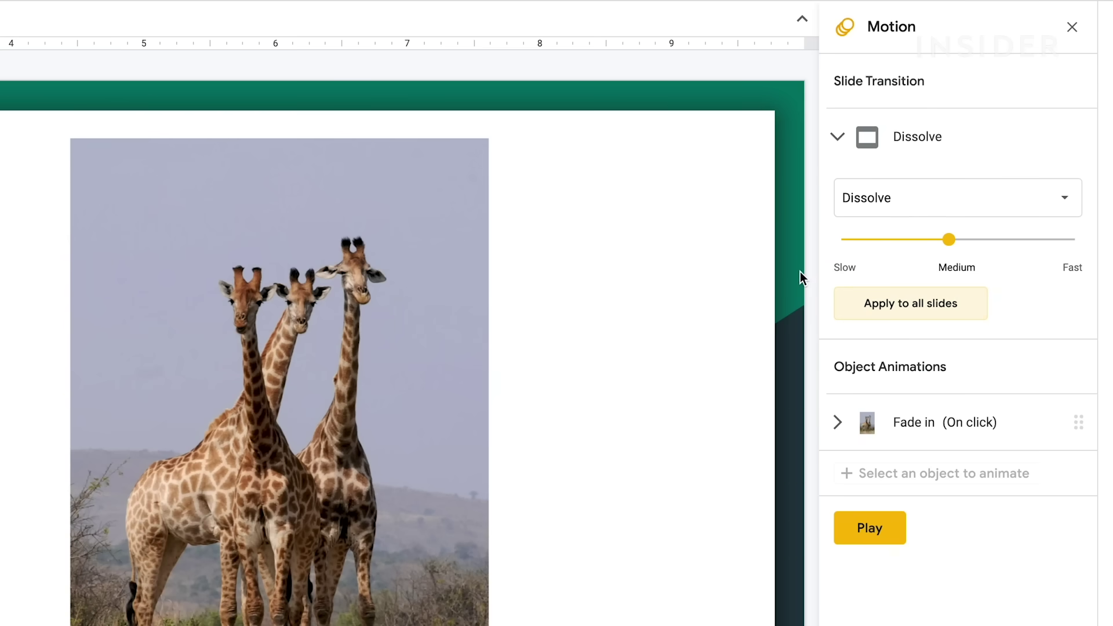
Change the giraffe photo's animation to Fly in from right, starting on click, and play it
click(360, 406)
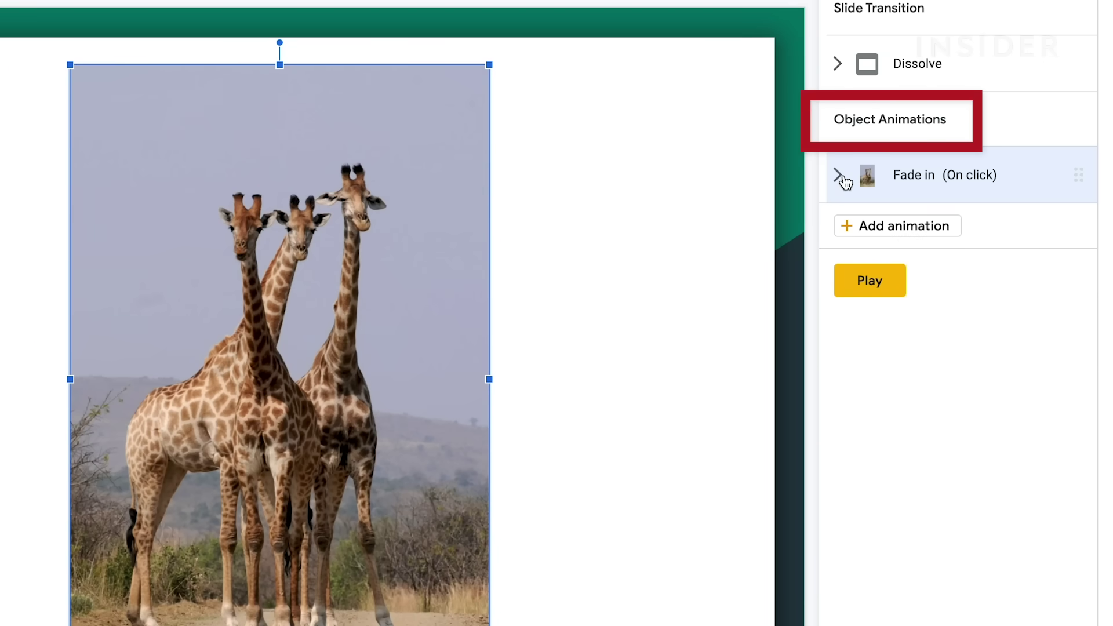
click(845, 181)
click(994, 237)
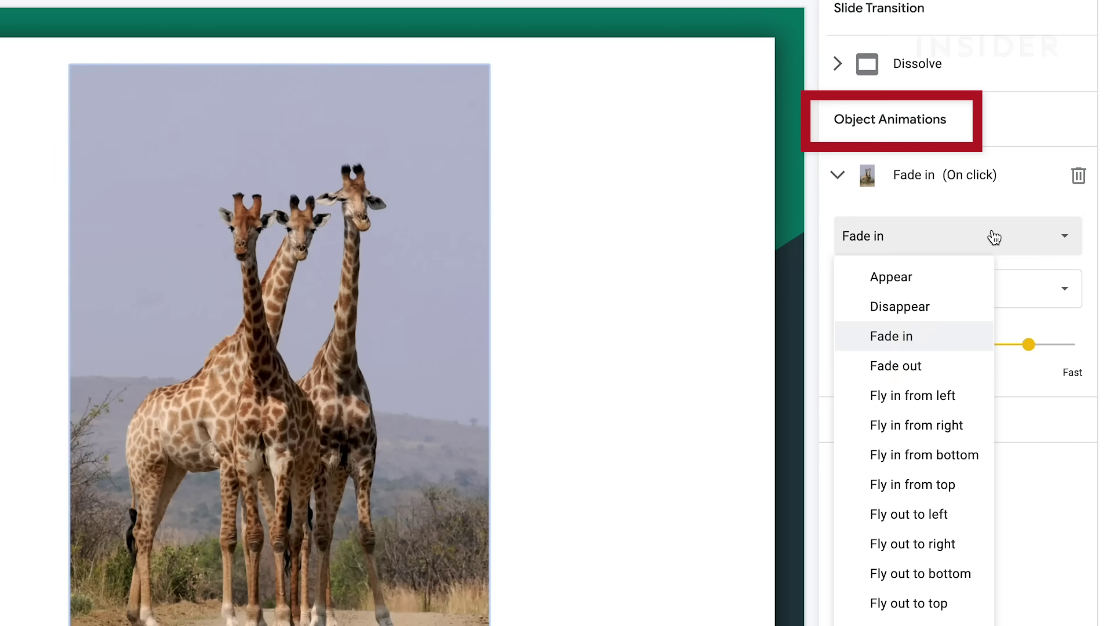
click(887, 425)
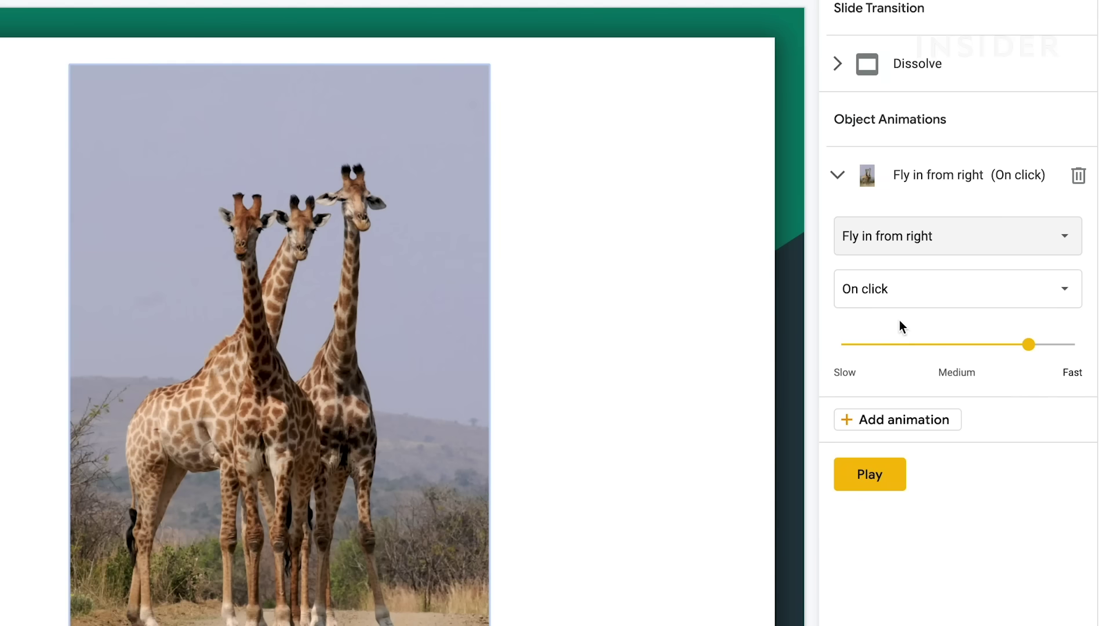
click(904, 303)
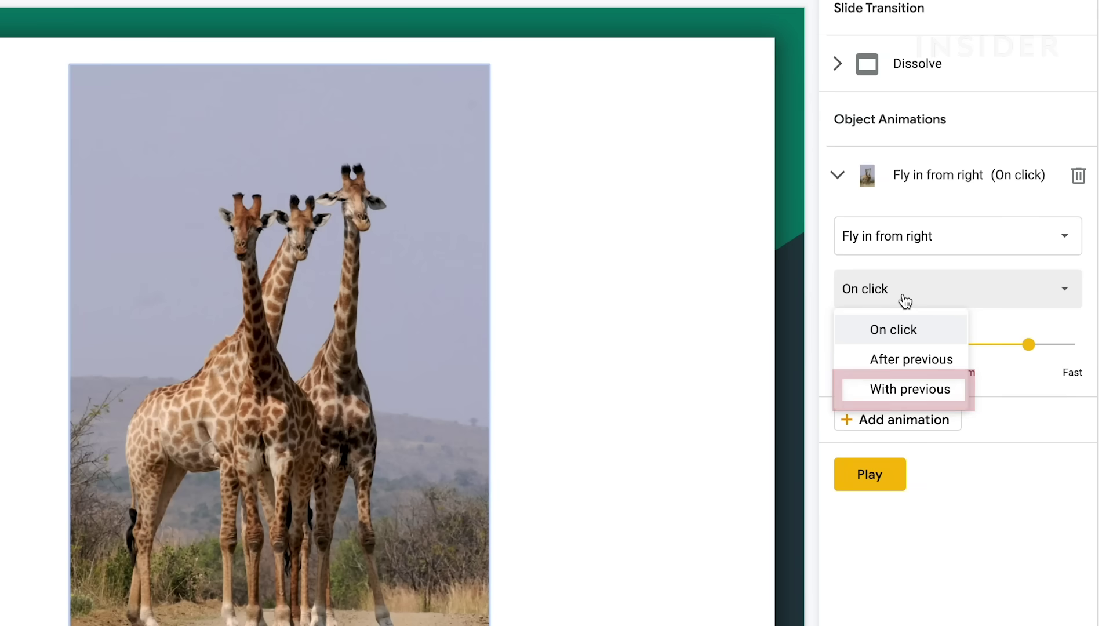
click(906, 301)
click(870, 474)
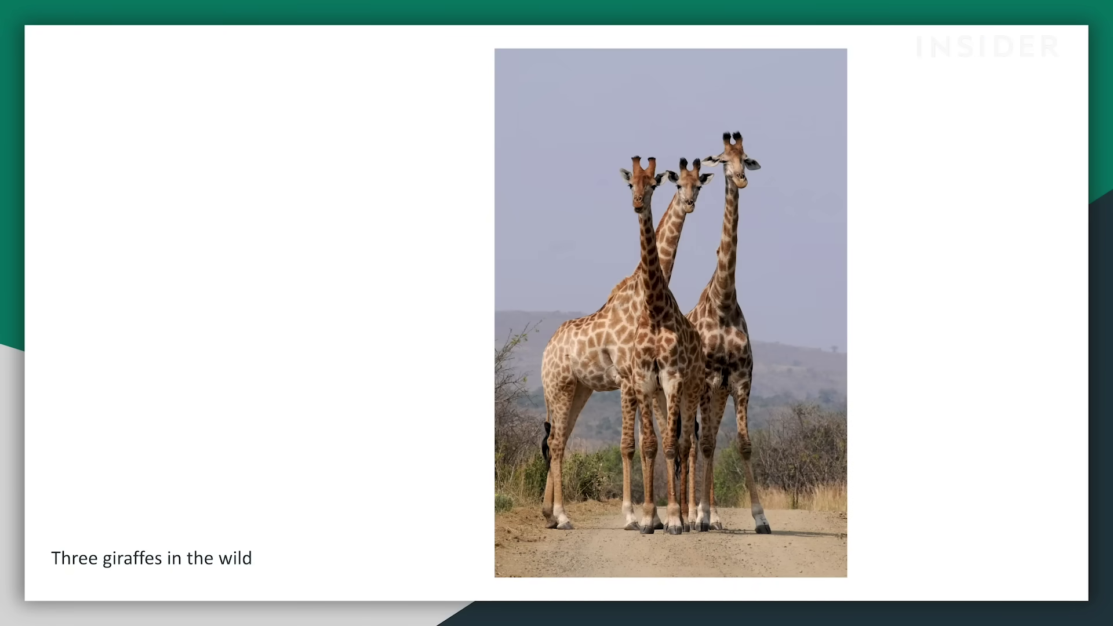
Exit the slideshow and show the File > Download format list (PPTX, ODP, PDF, JPEG, PNG, SVG)
key(Escape)
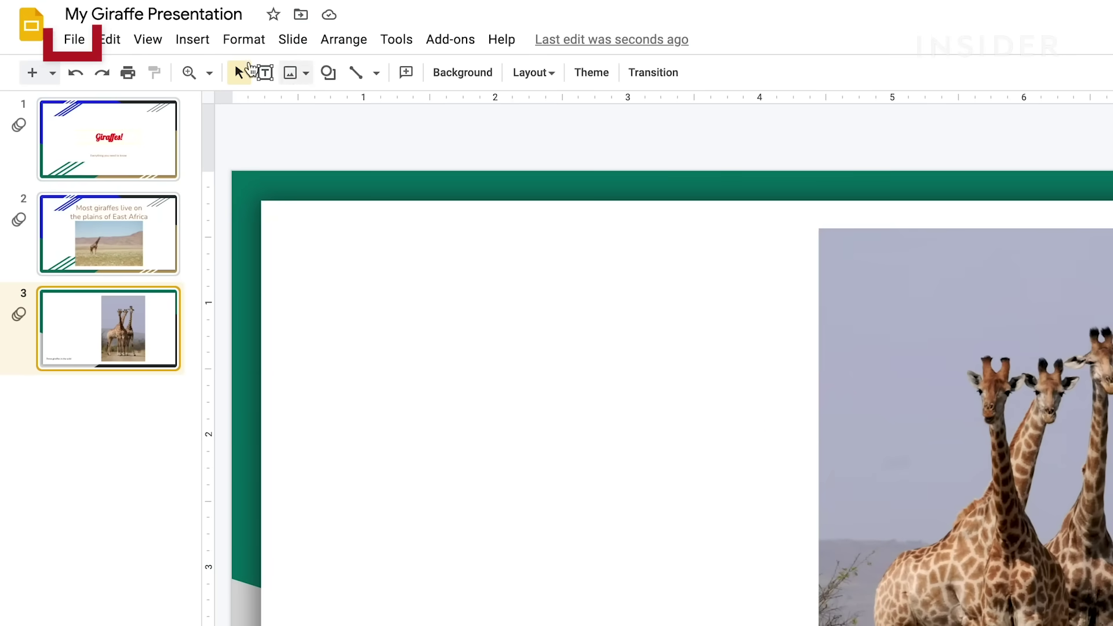
click(83, 50)
mouse_move(220, 293)
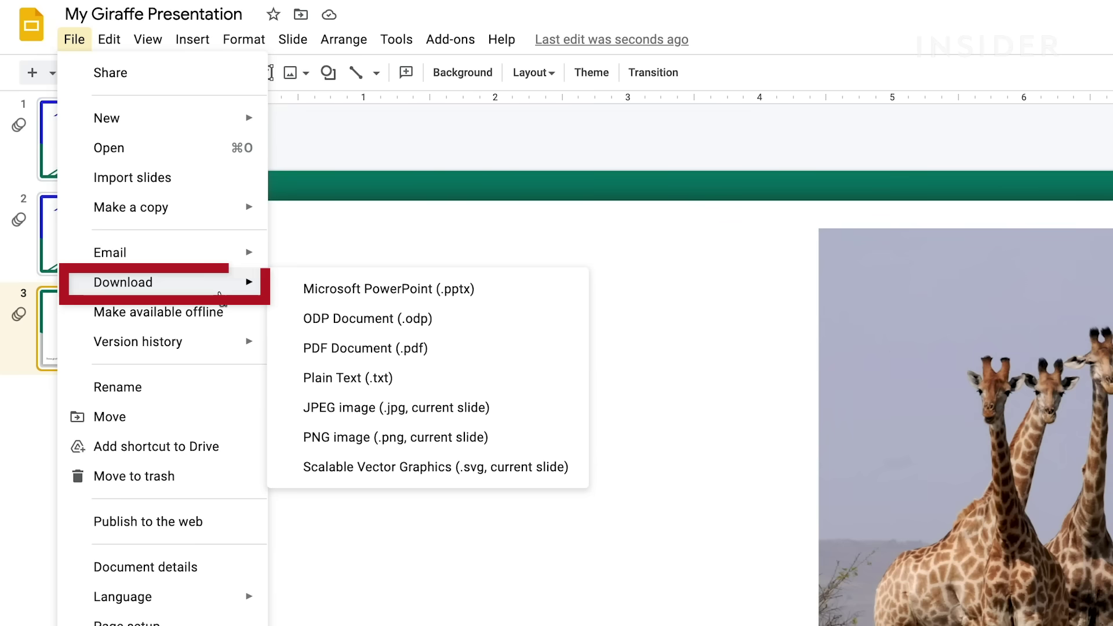